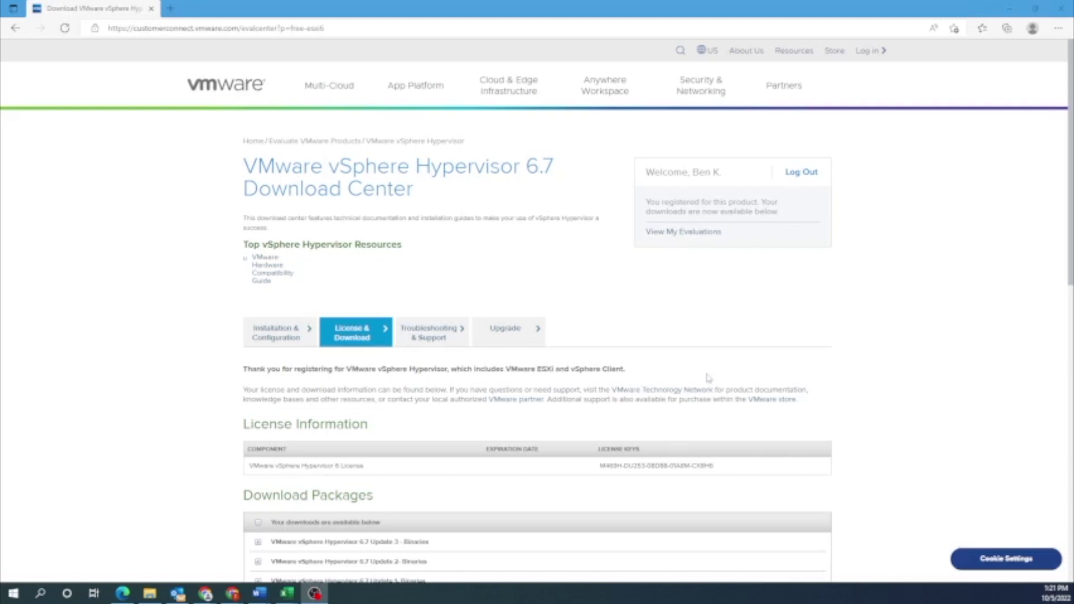
scroll(707, 377, down, 4)
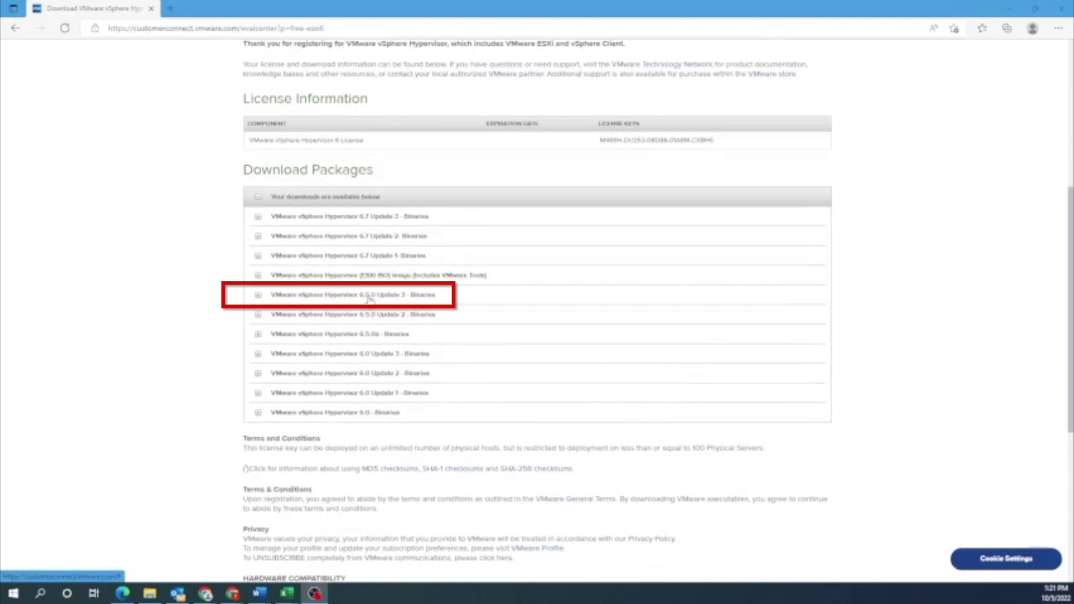
- Download the ESXi 6.5.0 Update 3 ISO image from the Update 3 Binaries package
click(371, 300)
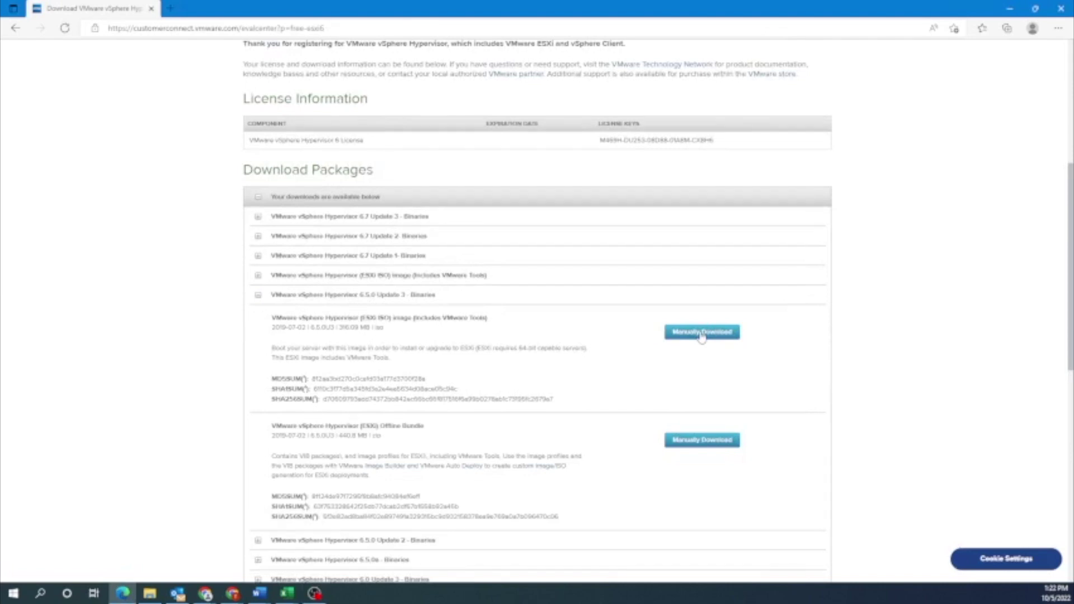
click(701, 335)
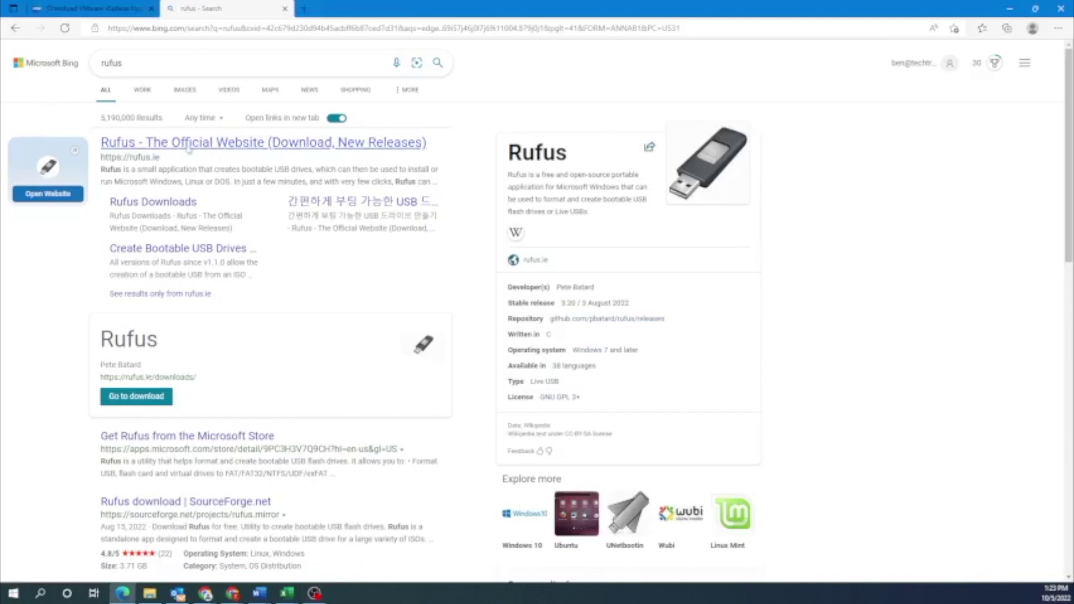
- Download Rufus 3.20 from the official rufus.ie site, dismissing the vignette ad
click(188, 142)
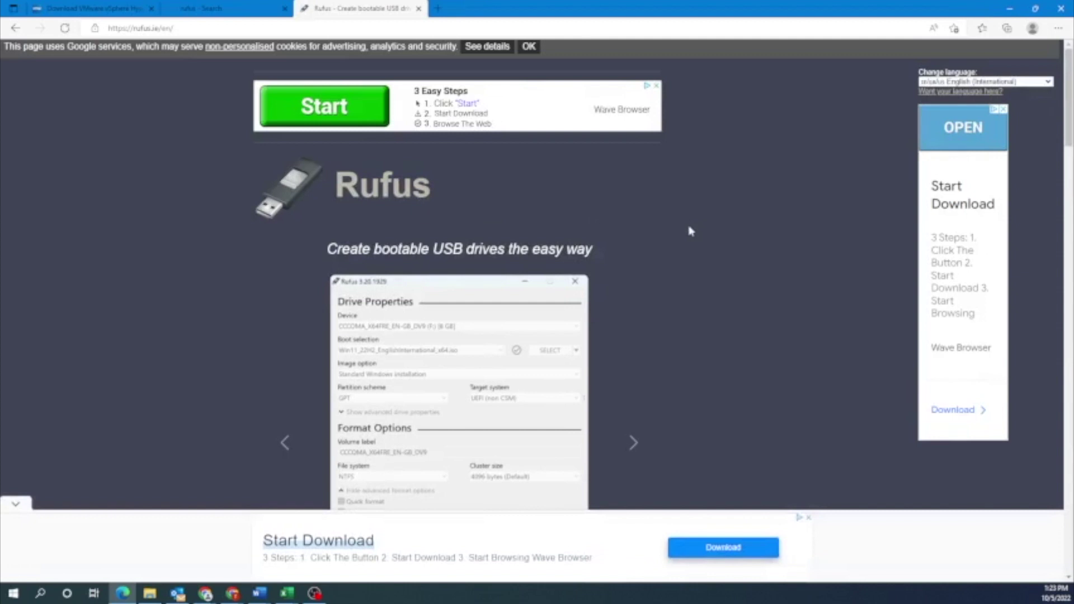
scroll(688, 231, down, 5)
scroll(689, 231, down, 3)
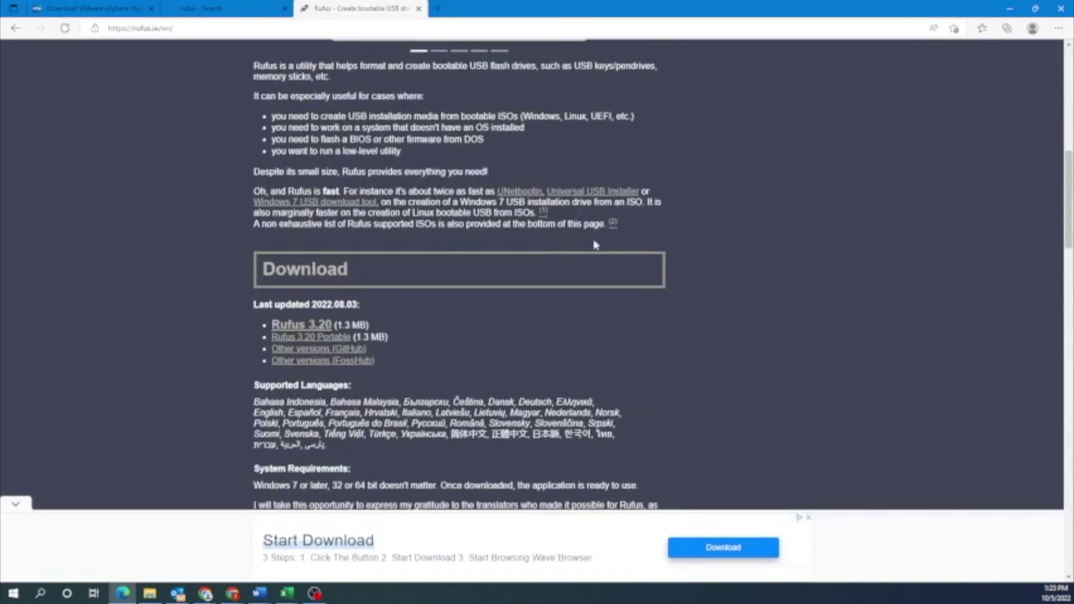
scroll(320, 249, down, 1)
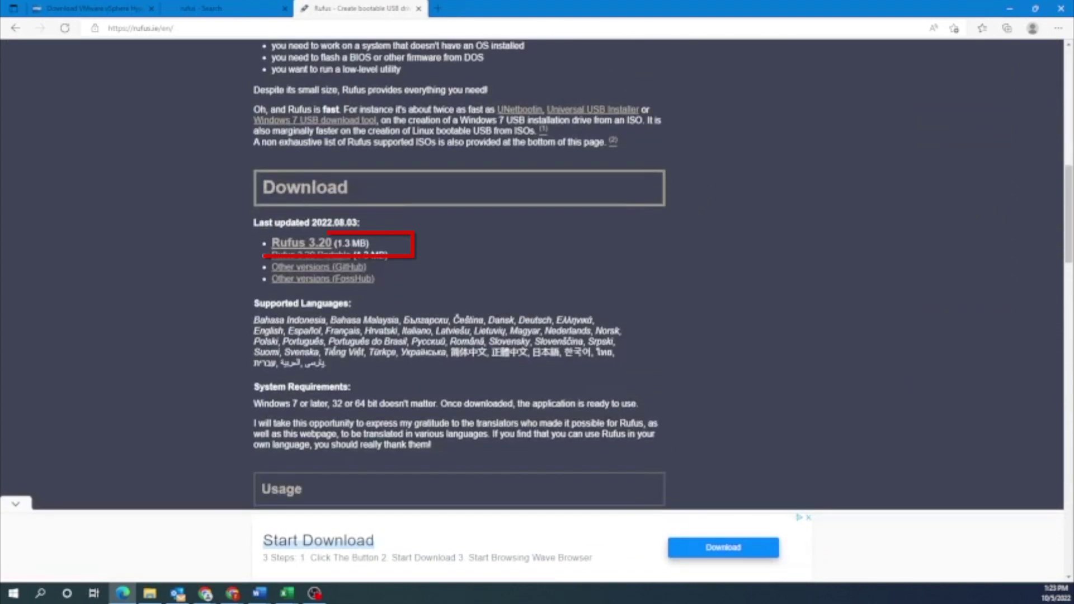
click(320, 248)
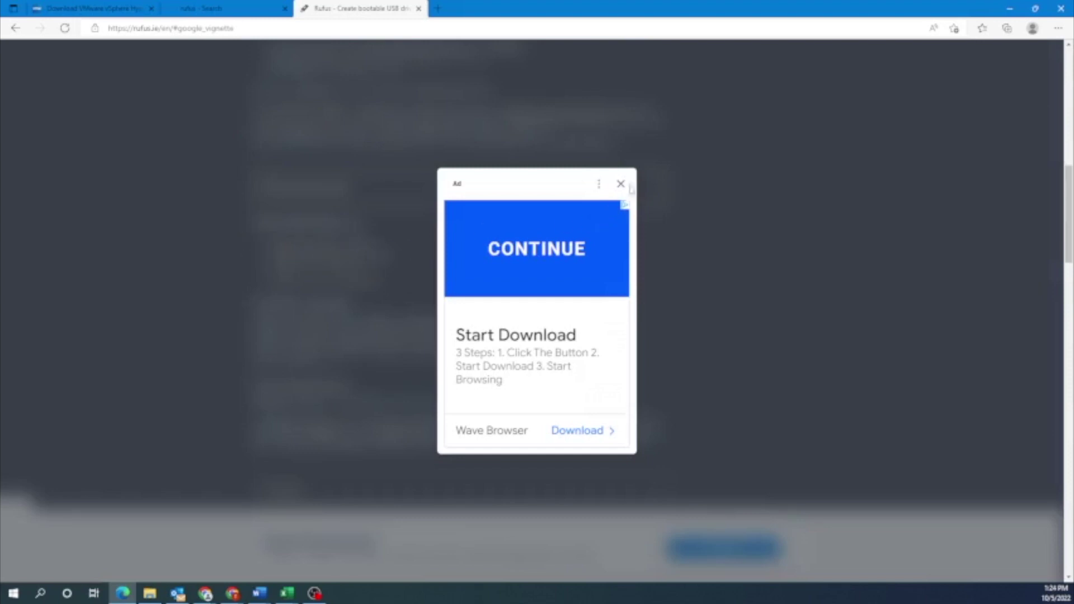
click(621, 183)
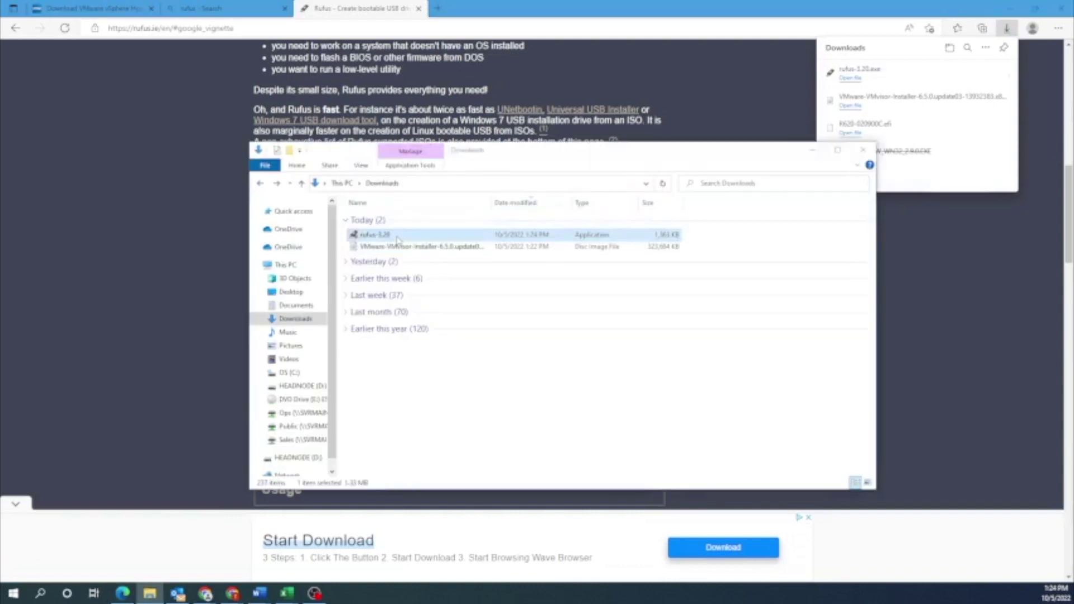
- Run Rufus 3.20 with update checks allowed, load the VMware-VMvisor-Installer ISO and start writing
double_click(401, 236)
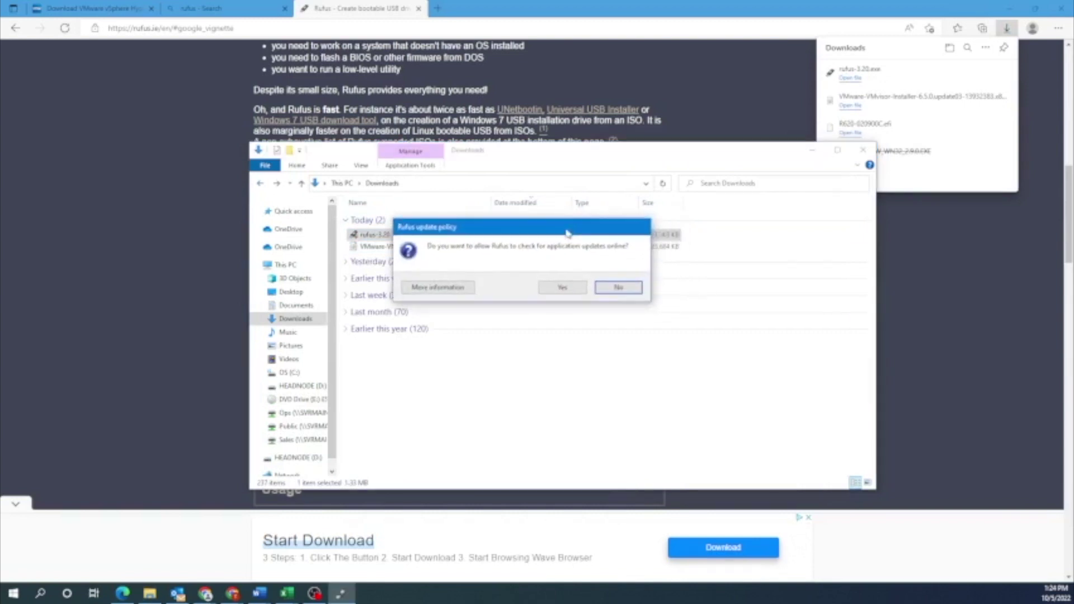
click(561, 287)
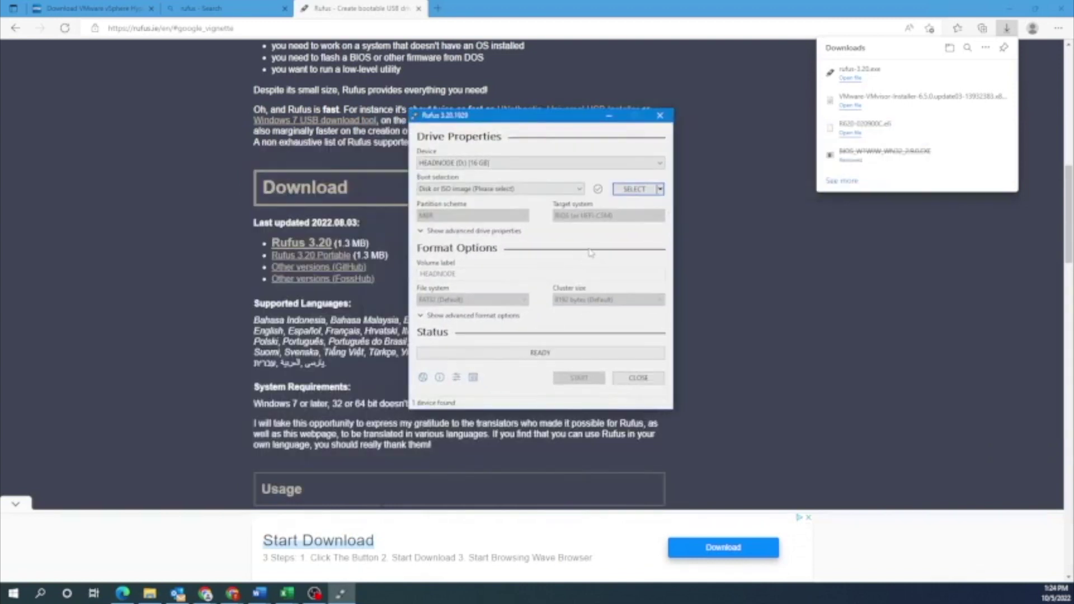
click(651, 189)
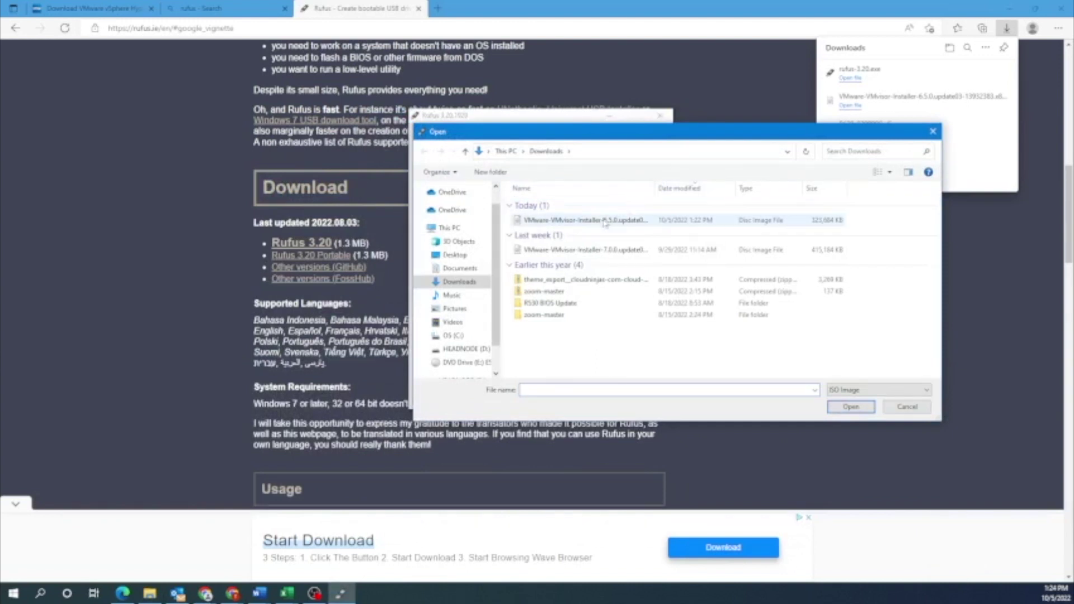
mouse_move(585, 220)
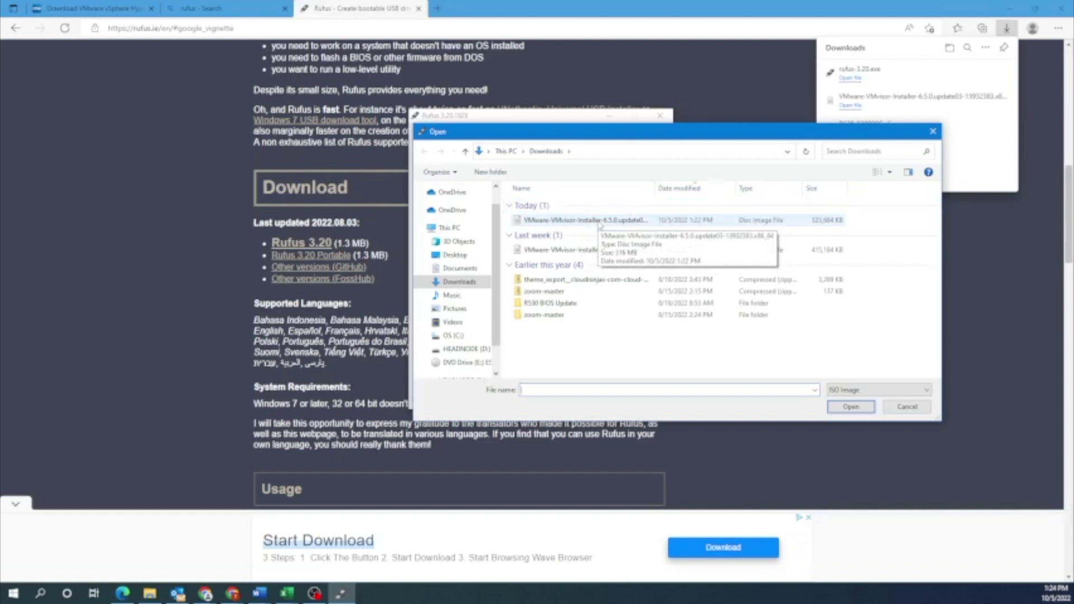
double_click(599, 223)
click(586, 403)
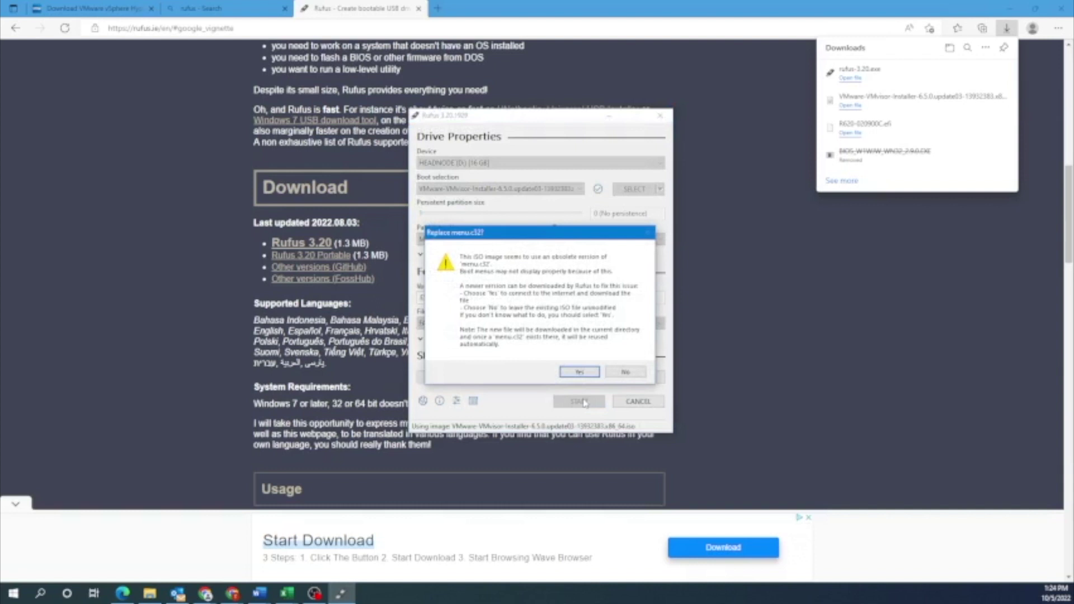
- Accept the newer menu.c32 download and the USB data-destruction warning
click(579, 373)
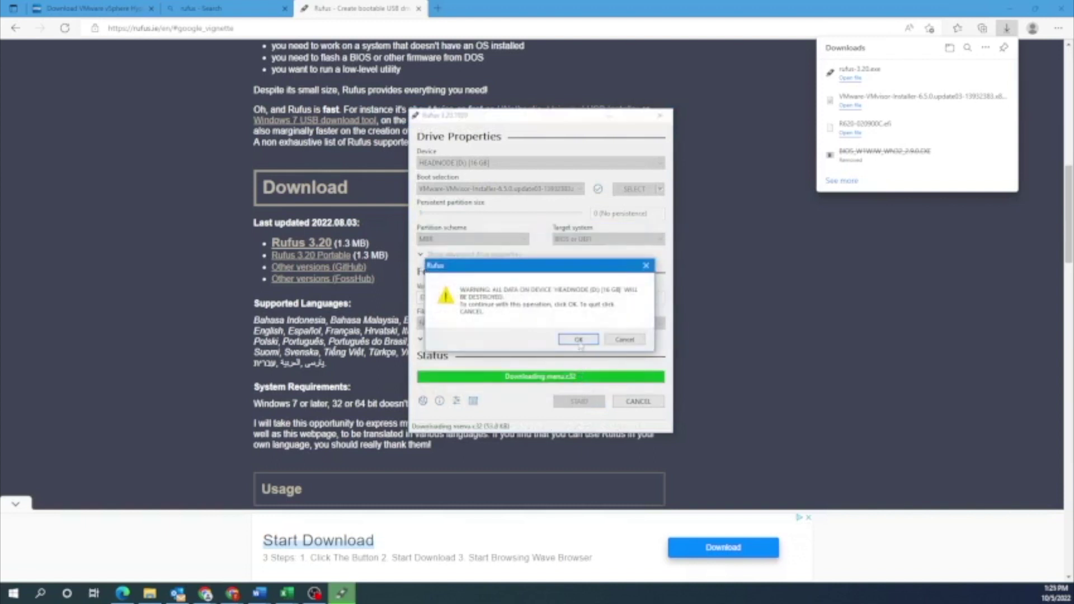
click(580, 341)
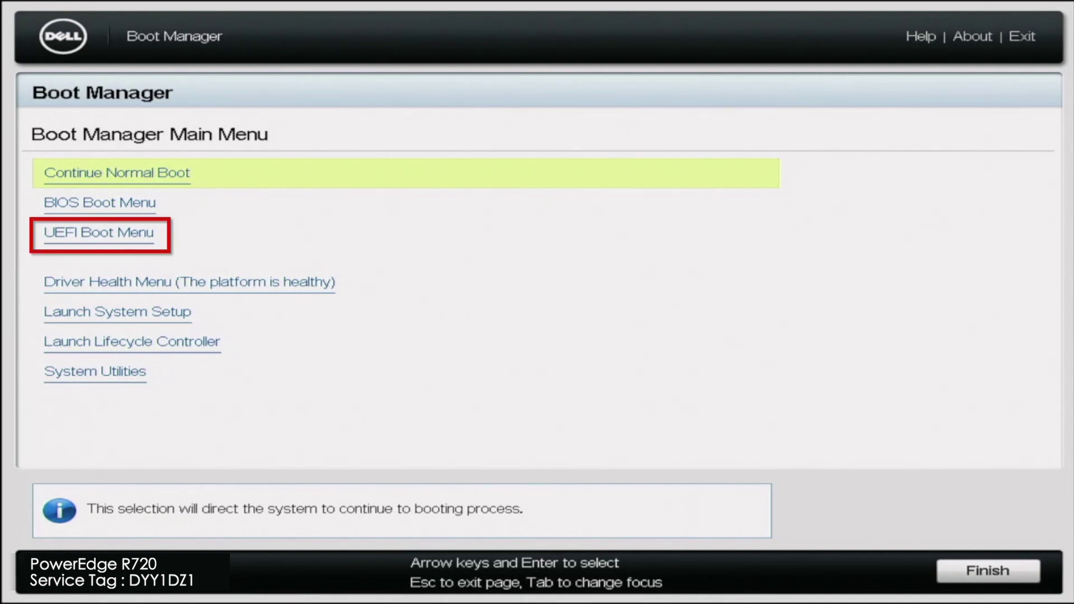
- Open the UEFI Boot Menu and highlight 'Disk connected to back USB 1'
key(Down)
key(Down)
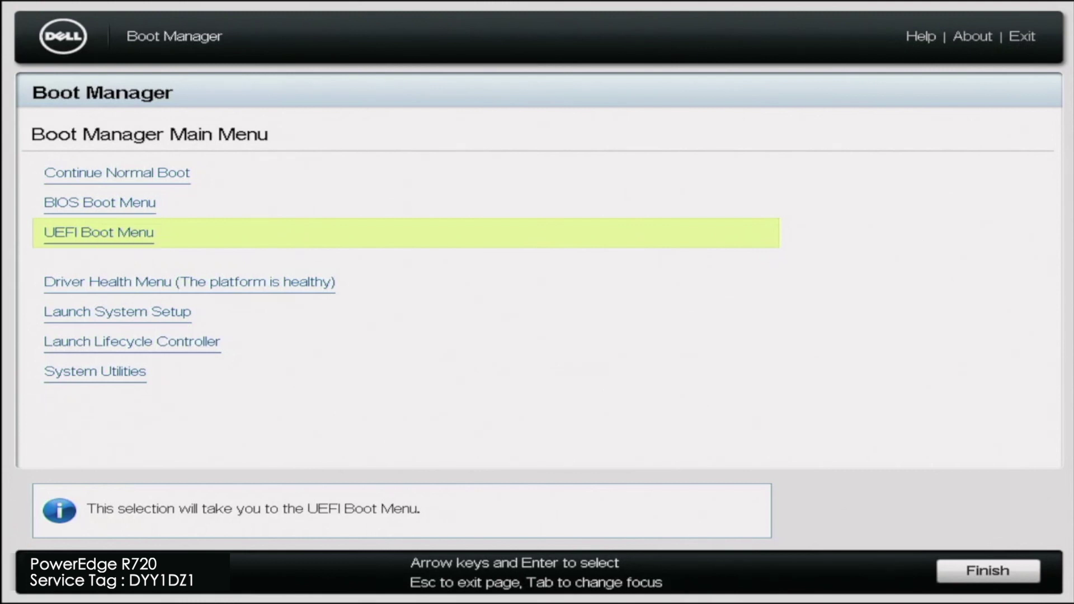
key(Return)
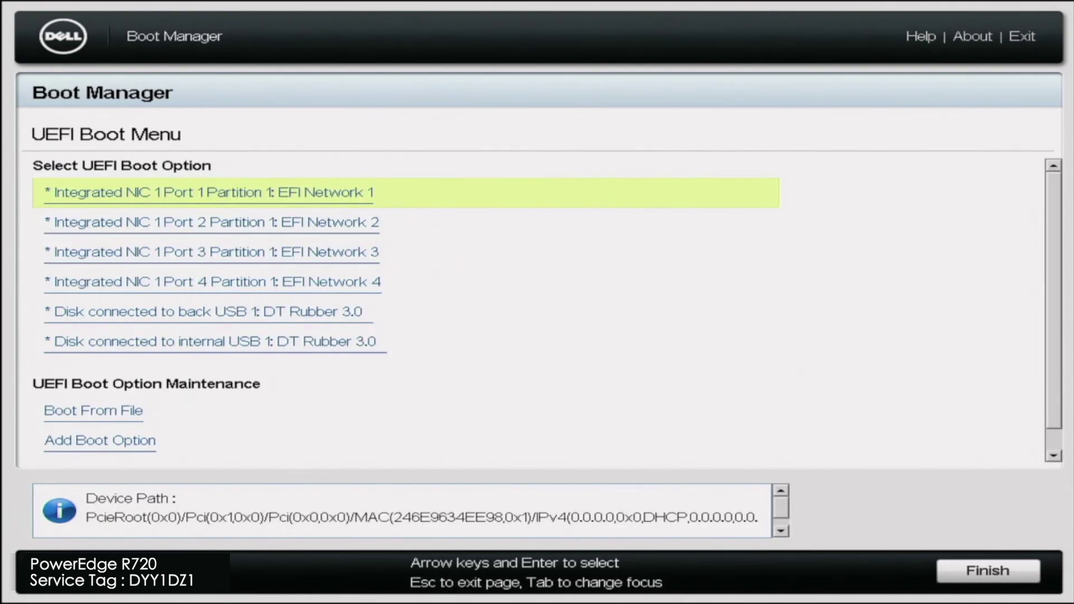
key(Down)
key(Down)
key(Down)
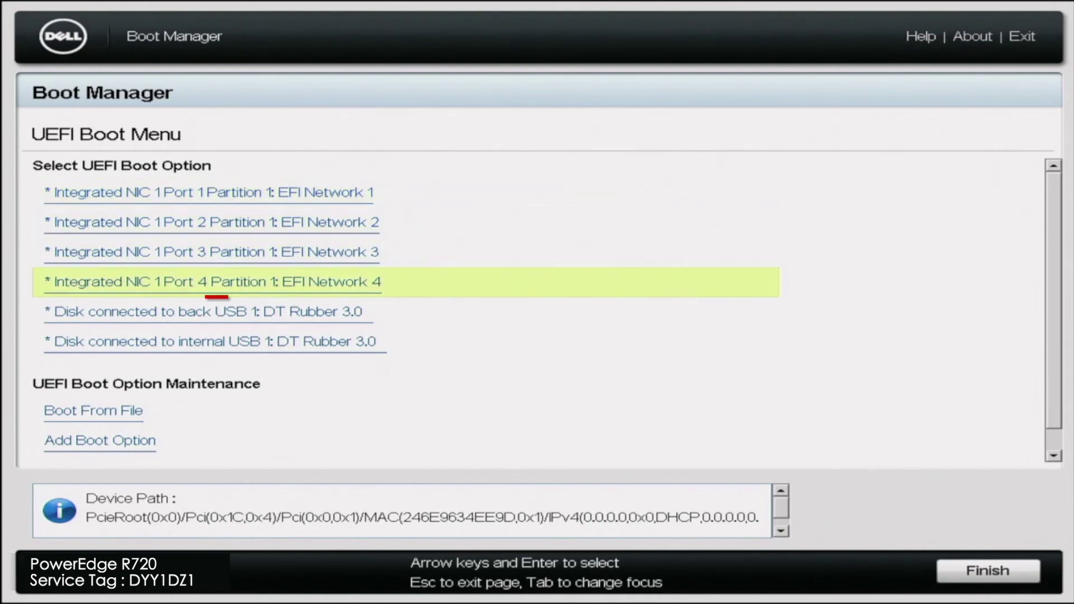
key(Down)
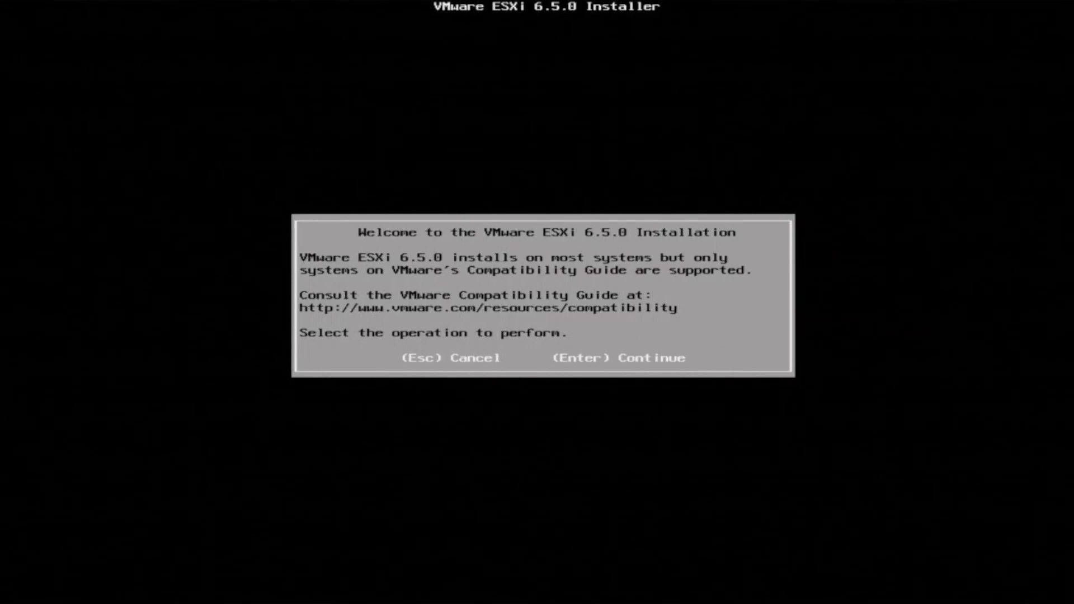
- Pass the welcome screen, accept the EULA, and highlight the second Kingston DT Rubber 3.0 disk
key(Return)
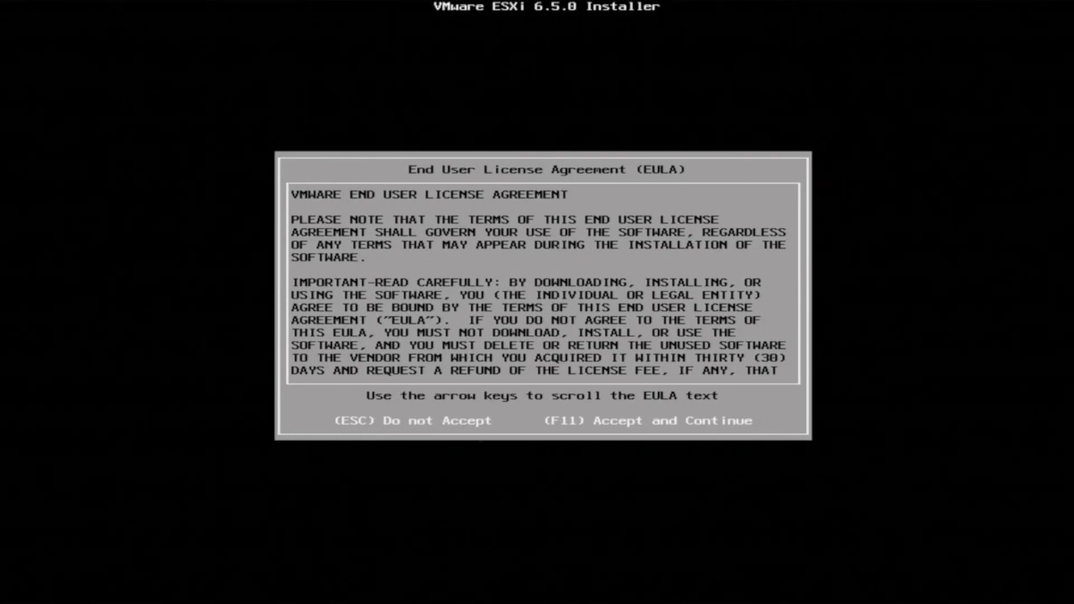
key(F11)
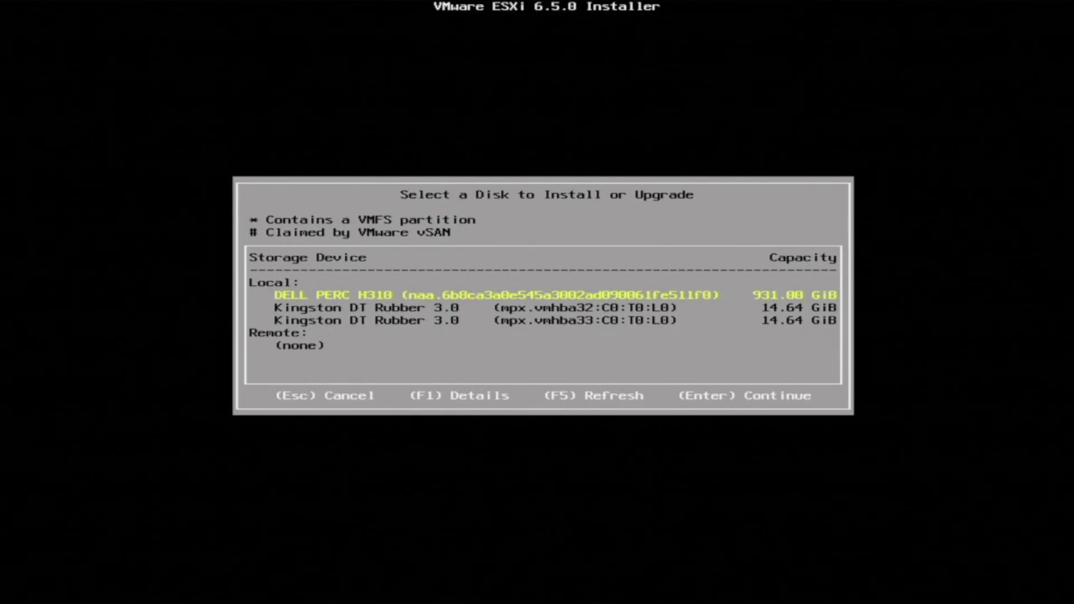
key(Down)
key(Down)
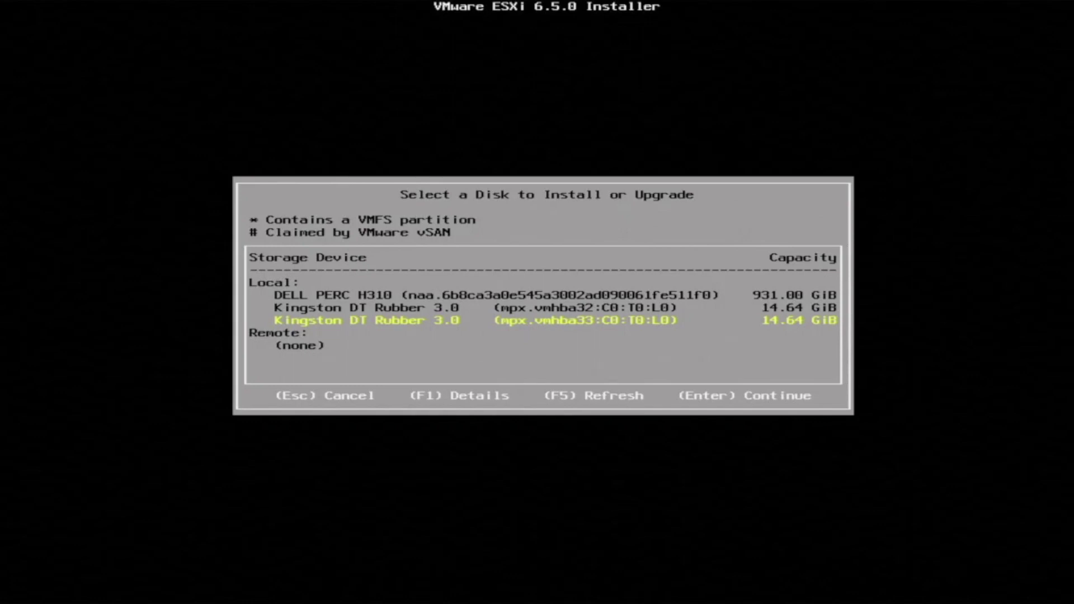
- Confirm the Kingston disk, keep the US Default keyboard, and set a matching root password
key(Return)
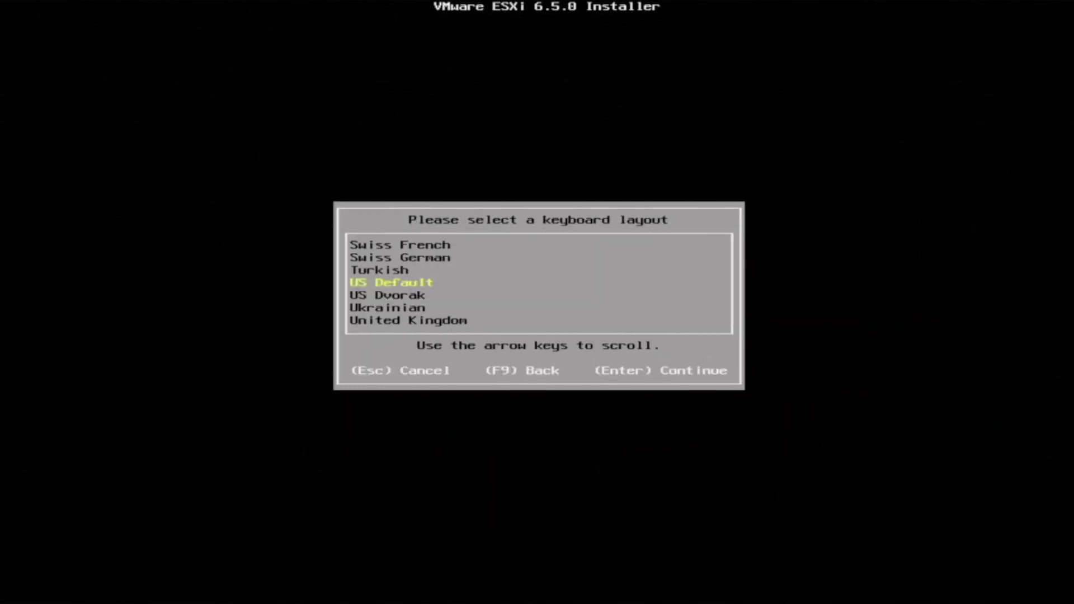
key(Return)
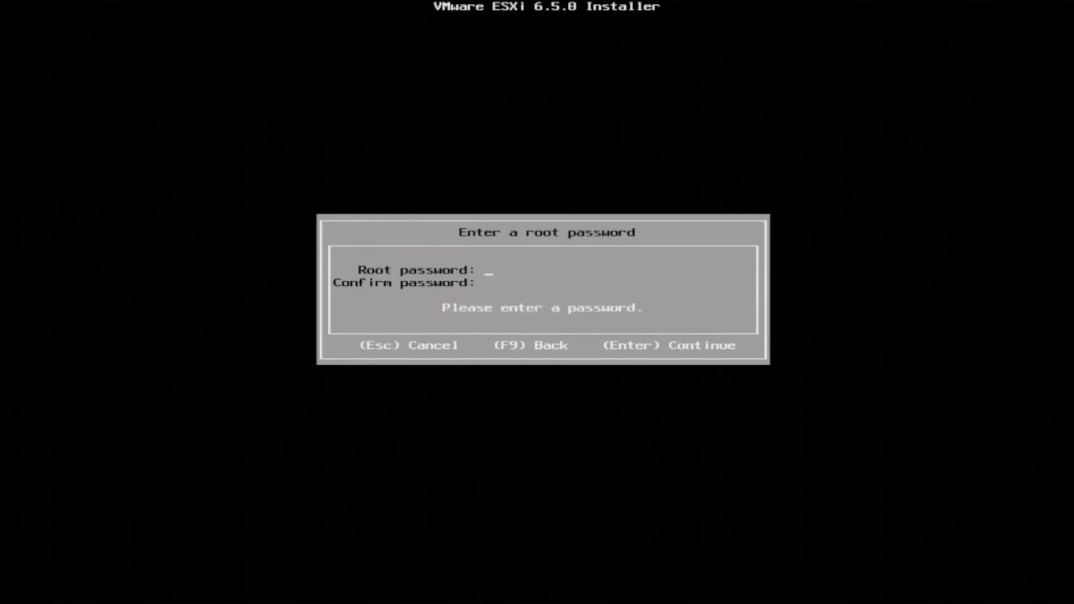
text(***)
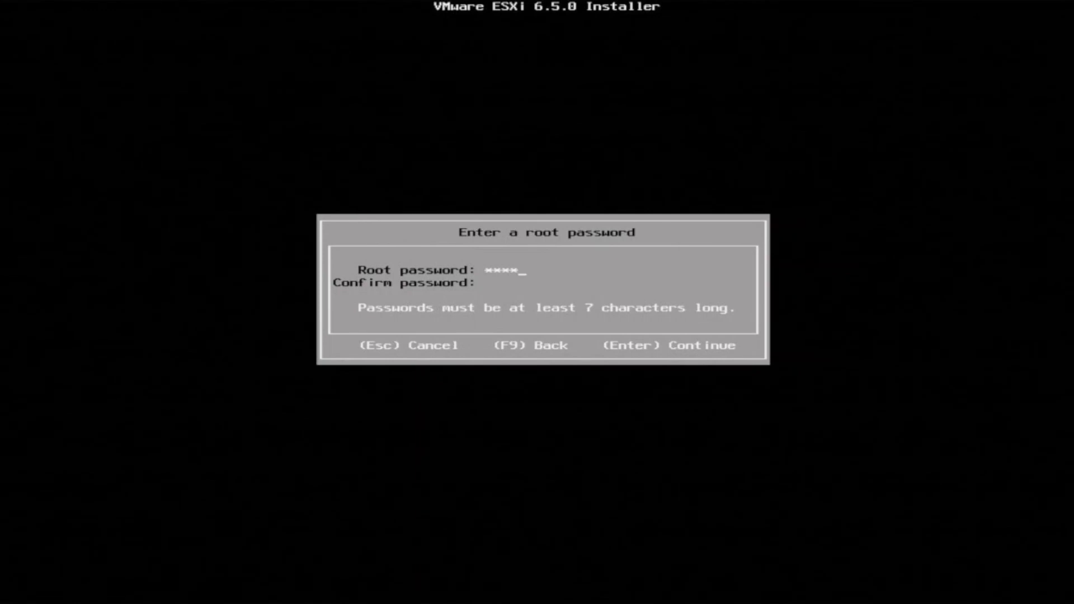
key(BackSpace)
key(BackSpace)
key(BackSpace)
key(BackSpace)
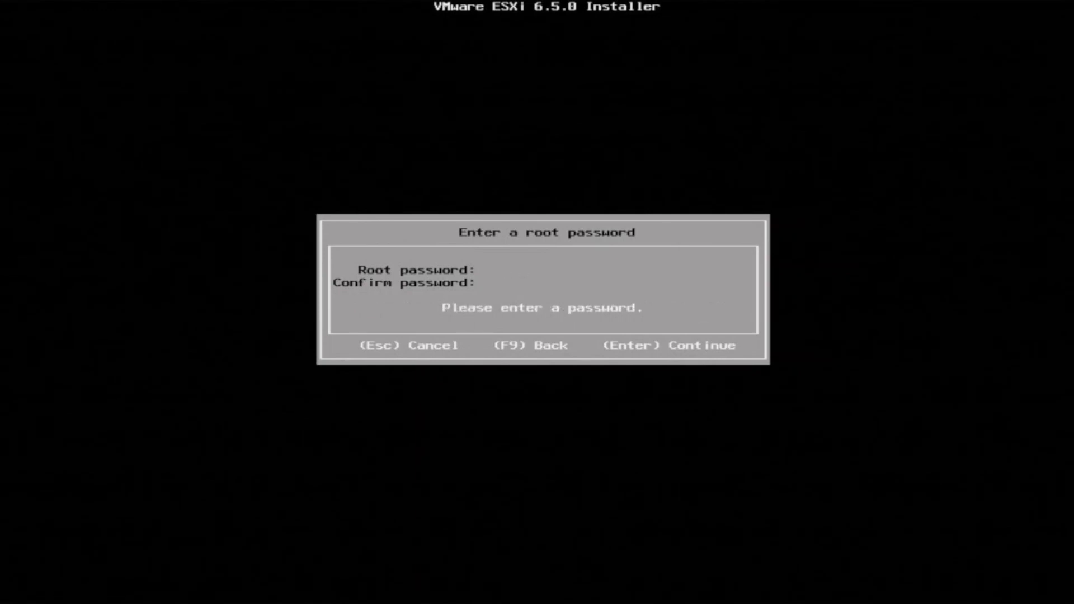
text(*******)
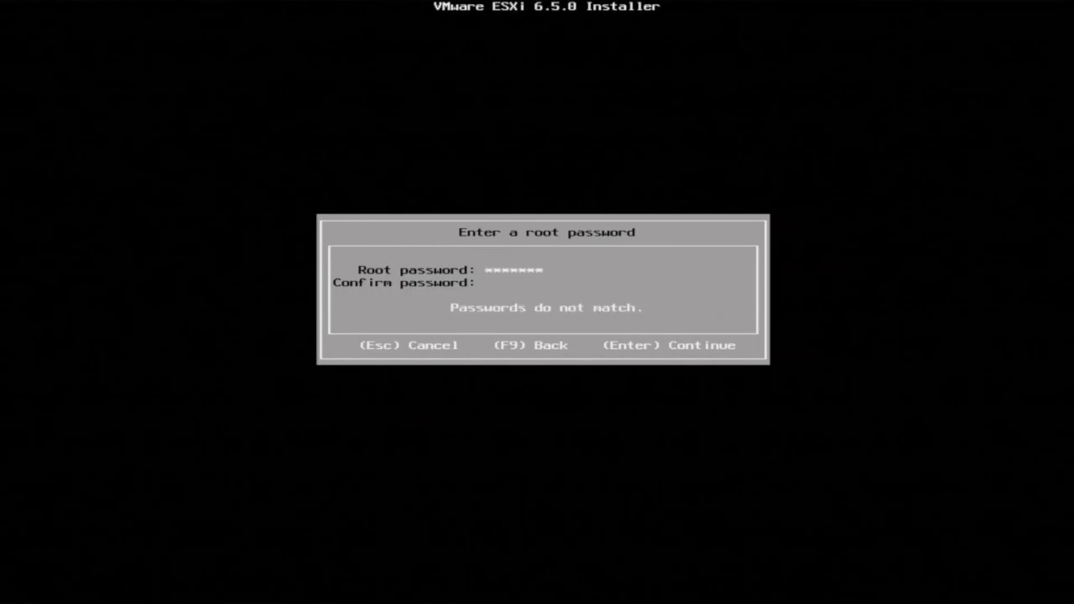
text(***)
text(**********)
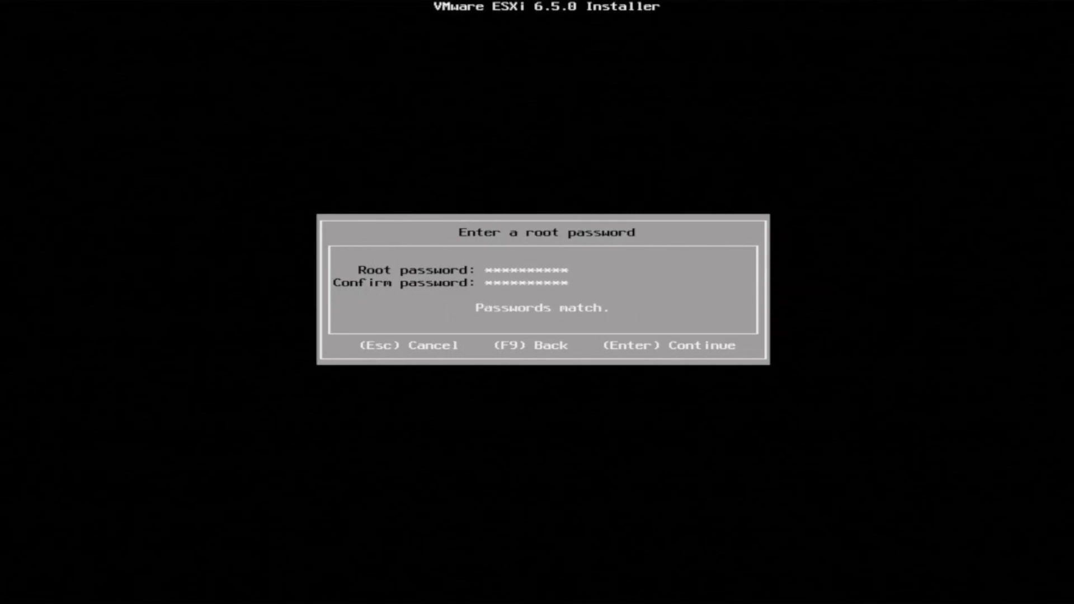
key(Return)
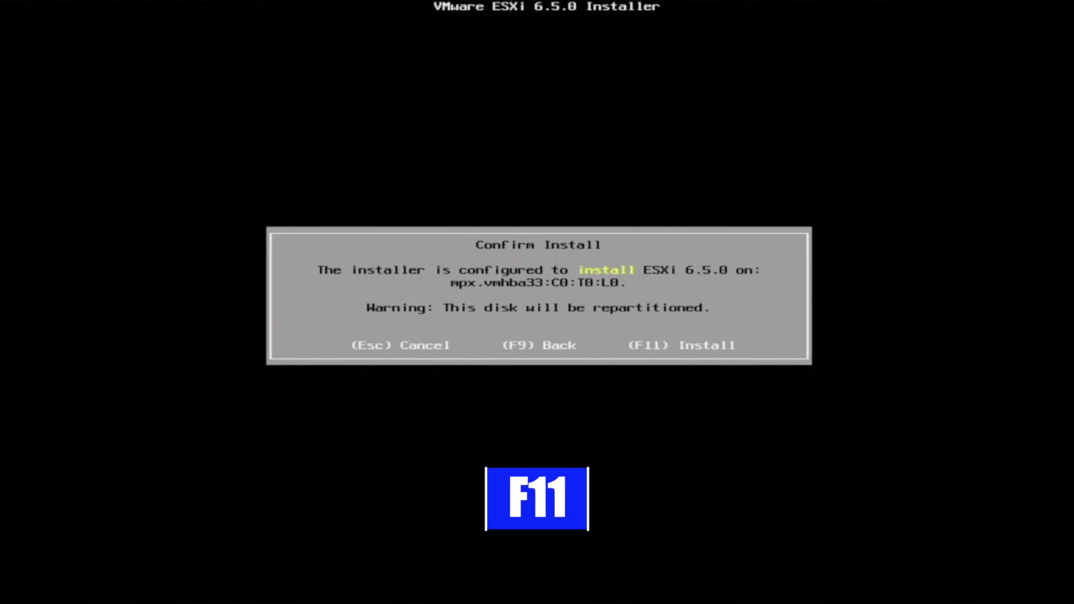
- Confirm the repartition and install ESXi 6.5.0 onto mpx.vmhba33:C0:T0:L0
key(F11)
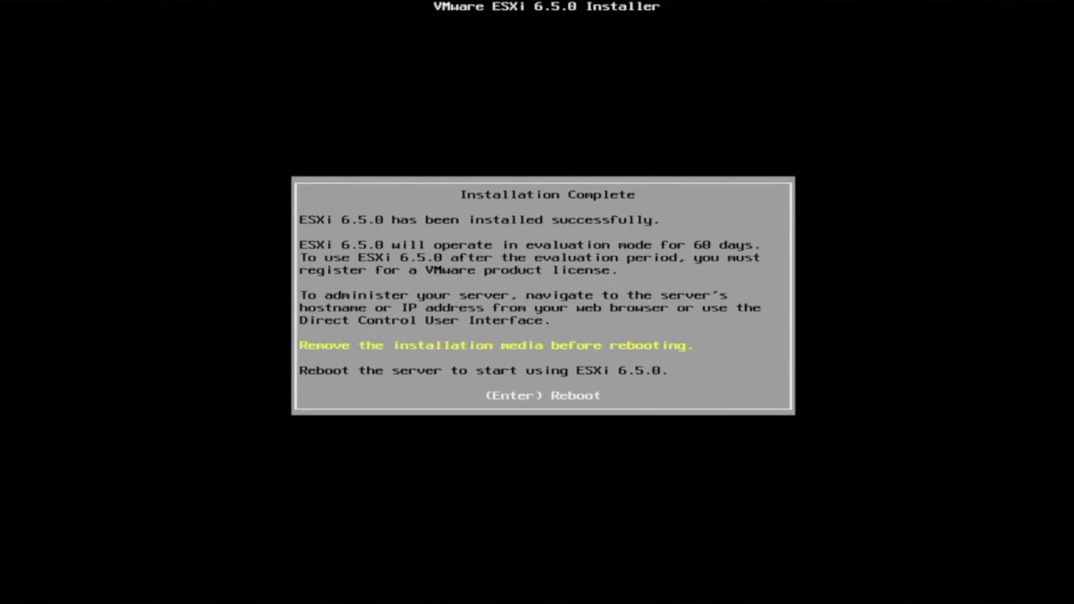
- Reboot the server from the Installation Complete screen
key(Return)
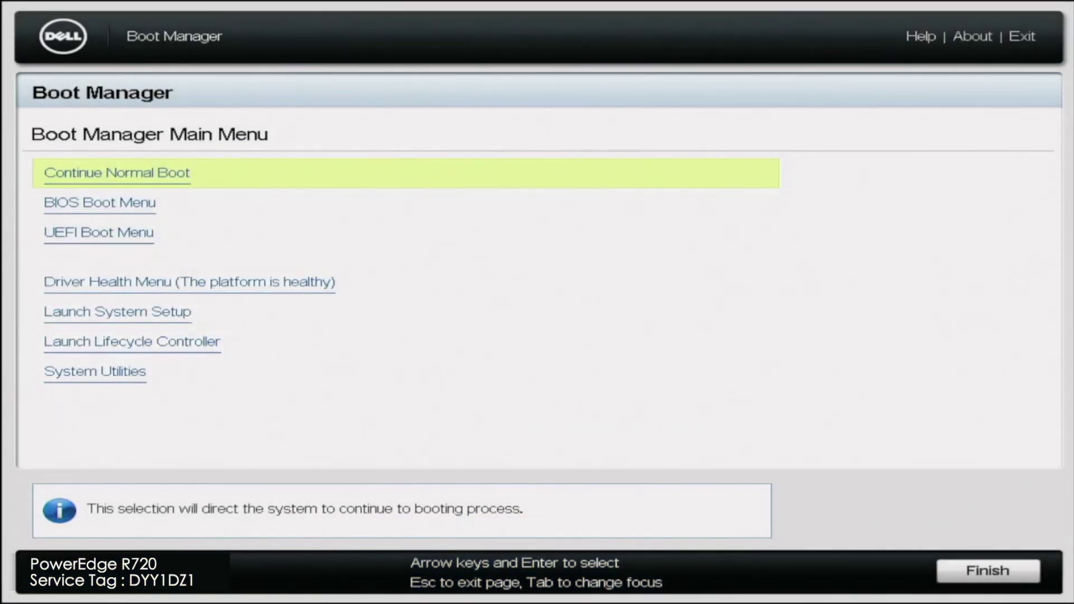
- Boot in UEFI mode from 'Disk connected to internal USB 1: DT Rubber 3.0'
key(Down)
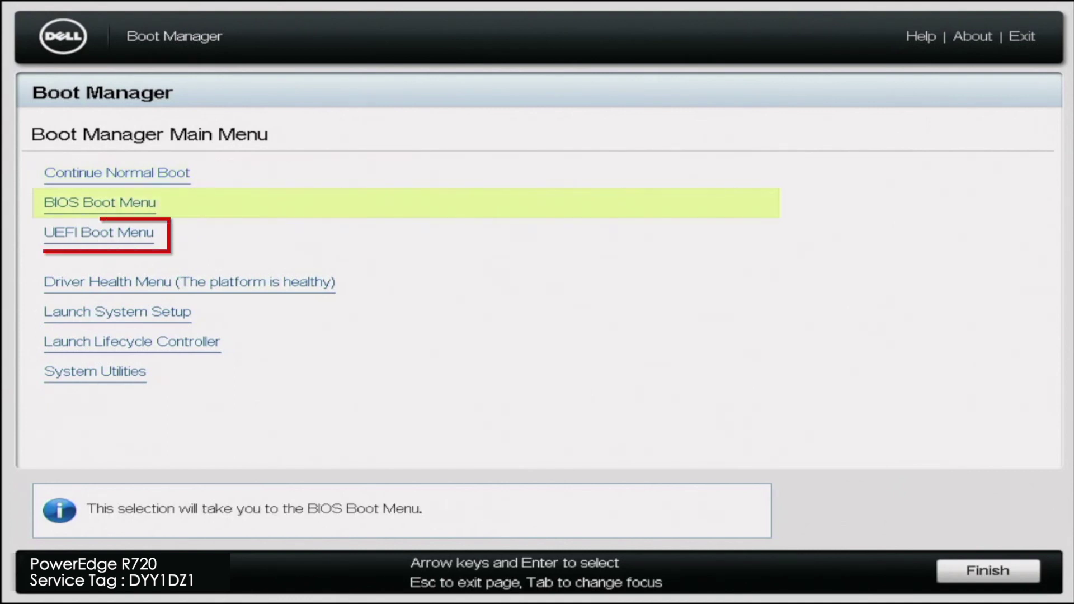
key(Down)
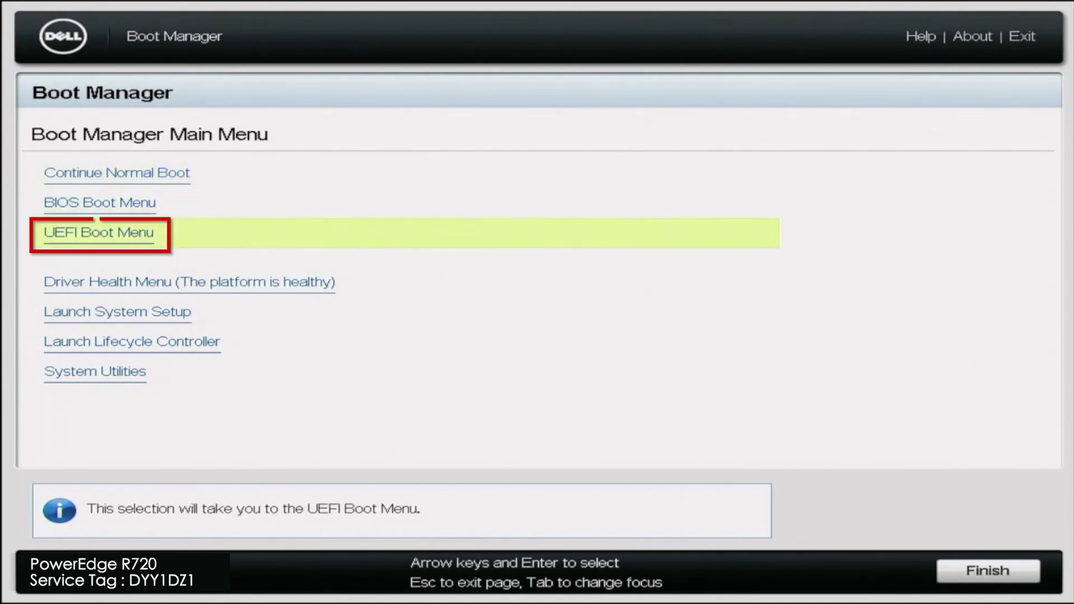
key(Return)
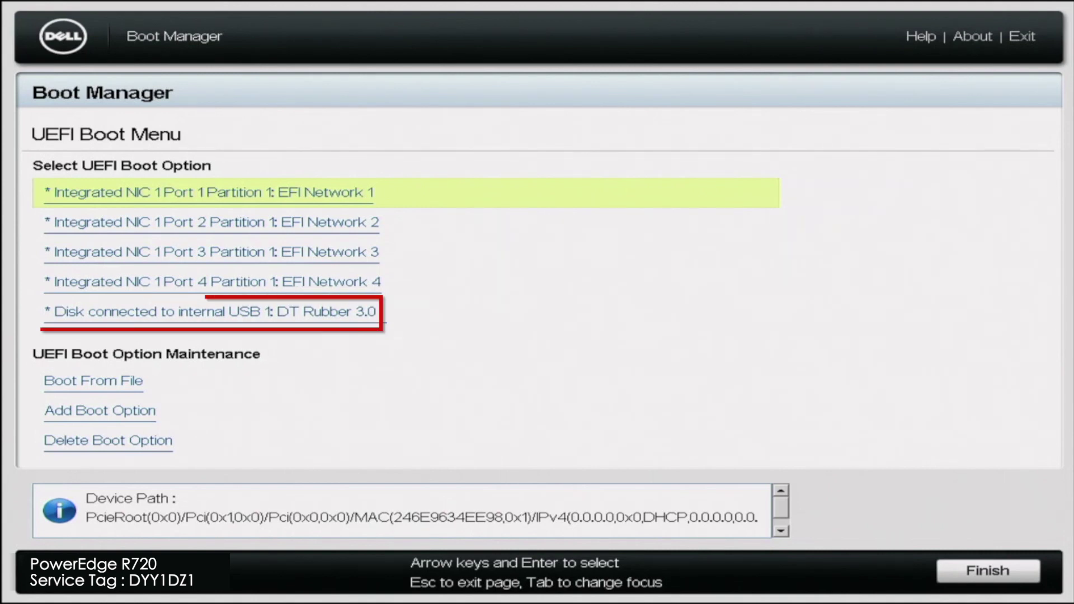
key(Down)
key(Down)
key(Down)
key(Down)
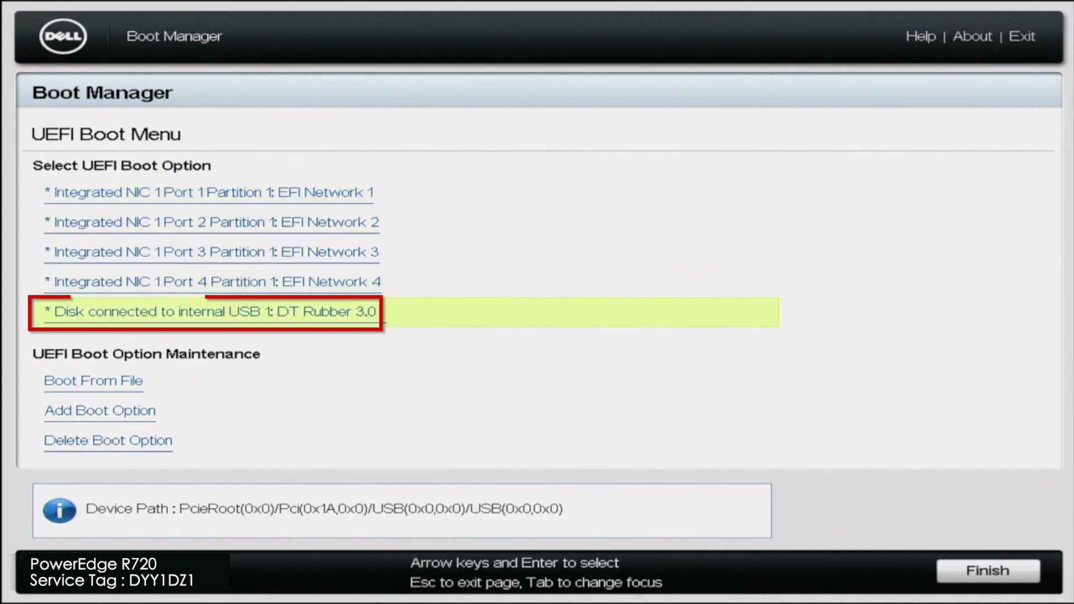
key(Return)
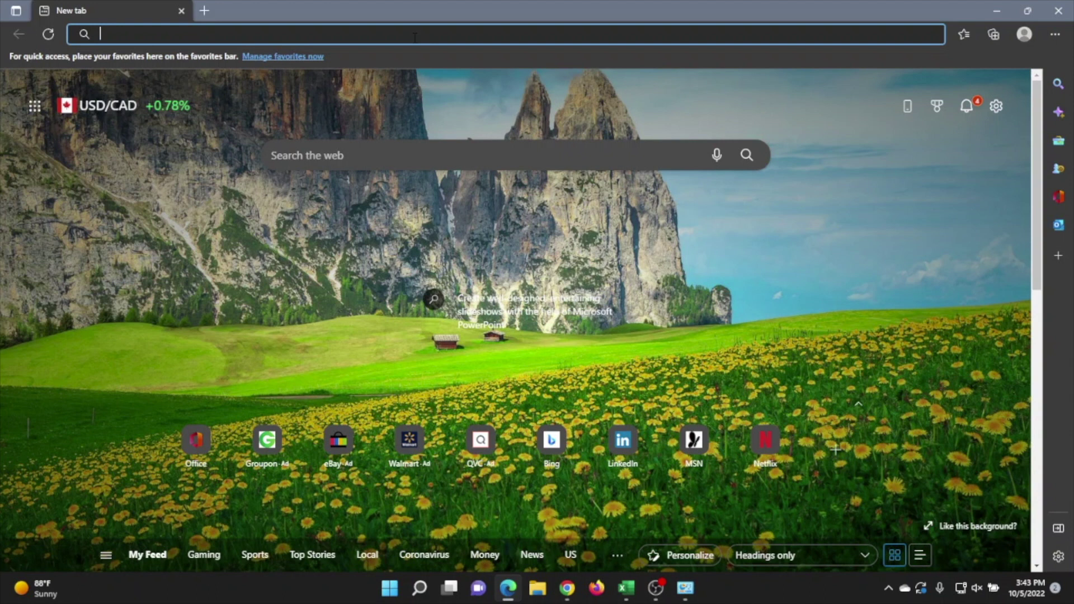
text(172.)
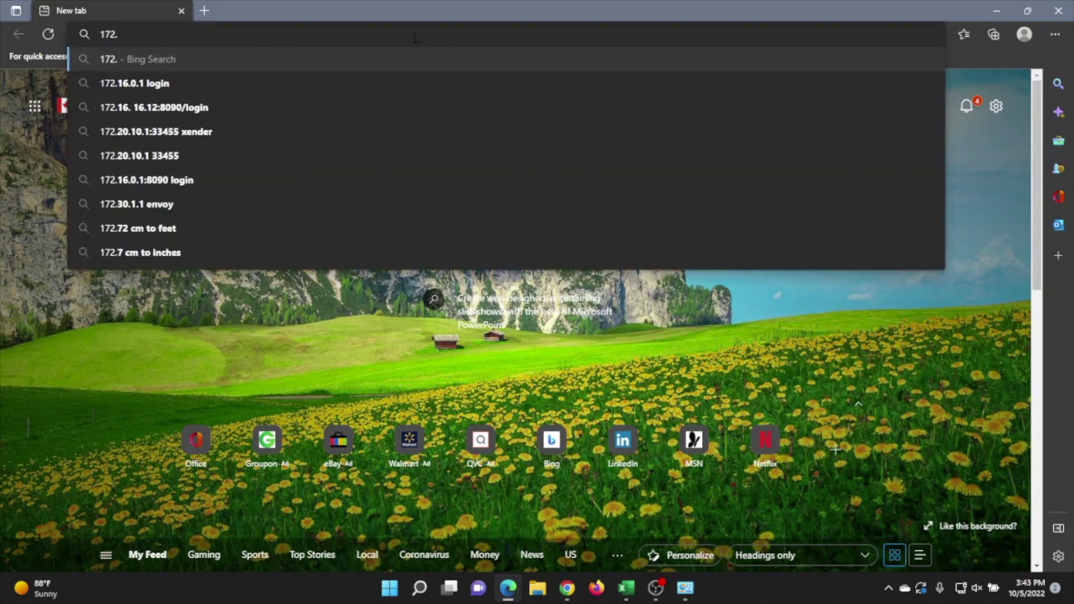
text(16.50)
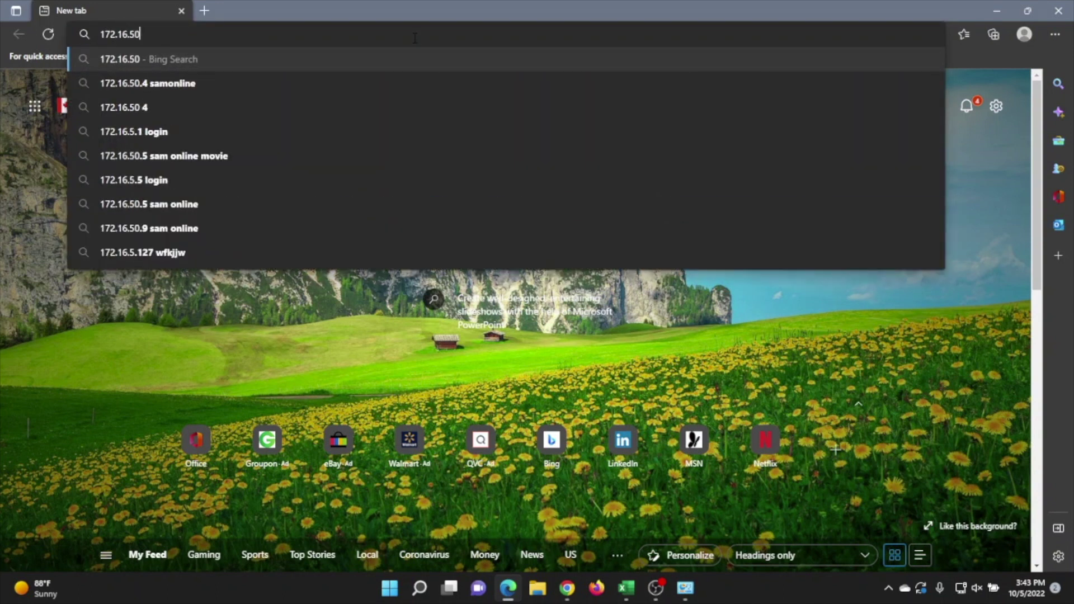
text(.)
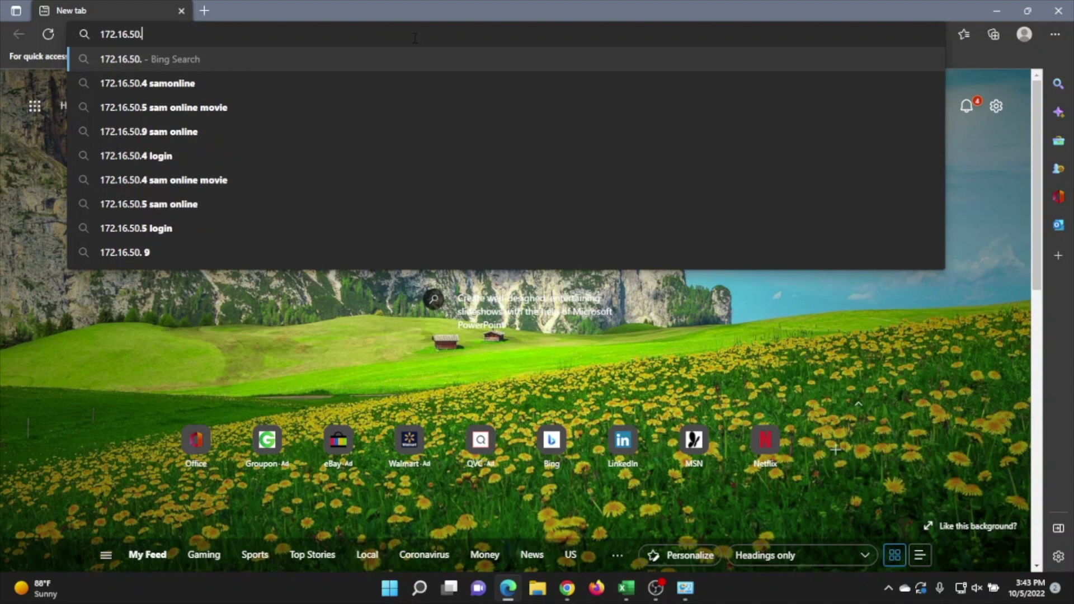
text(219)
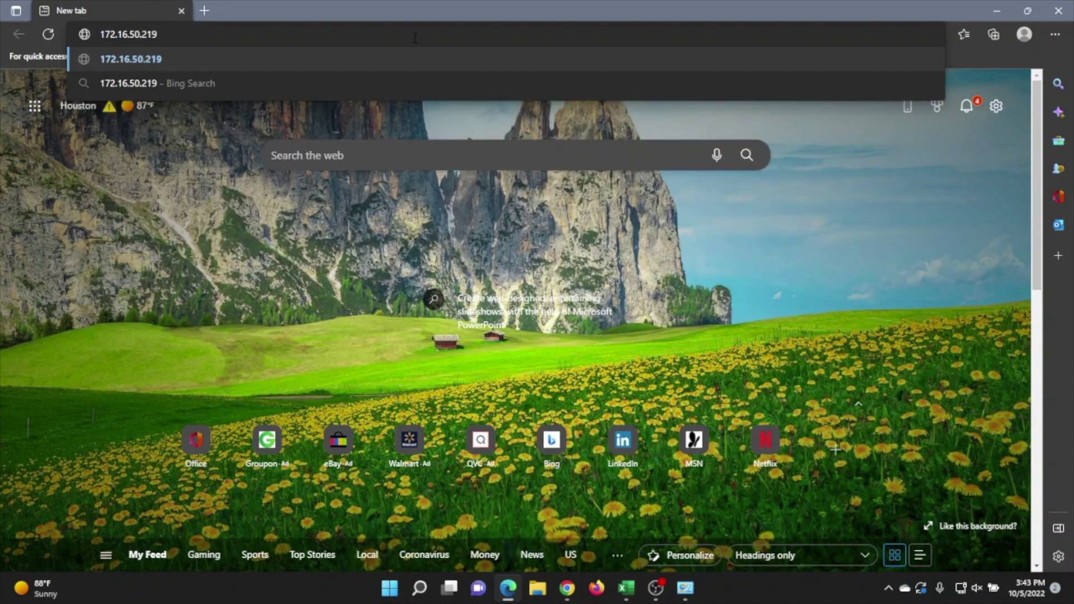
- Browse to 172.16.50.219 and continue past the untrusted-certificate warning
key(Return)
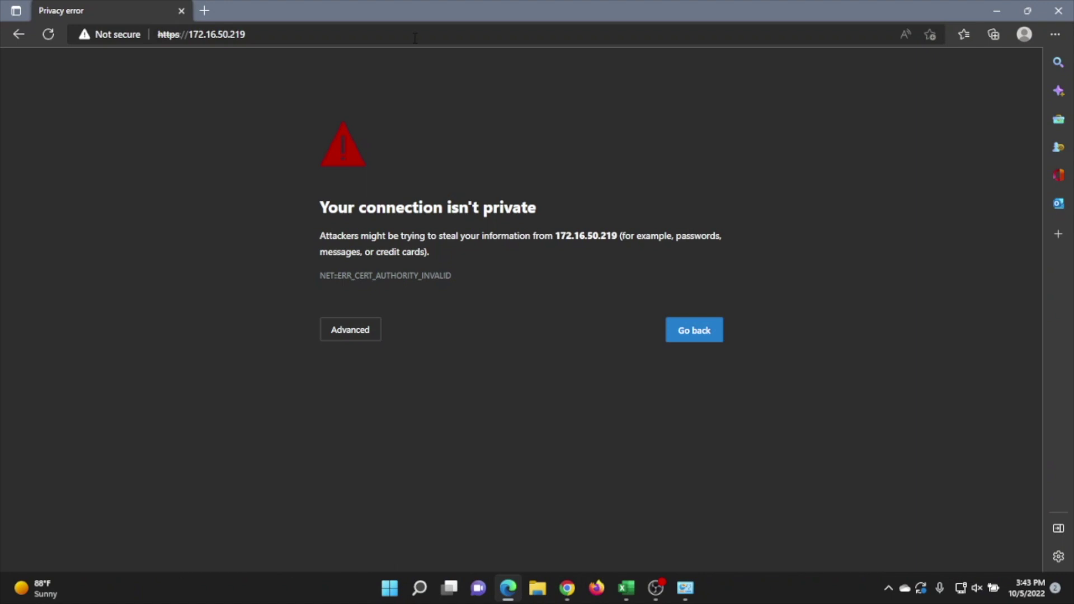
click(364, 332)
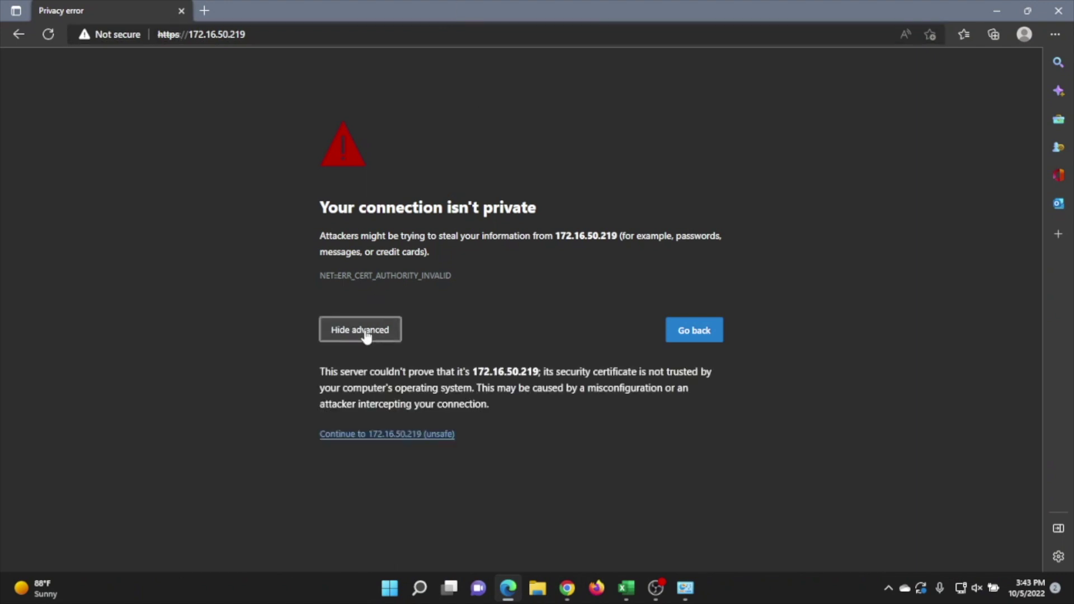
click(390, 434)
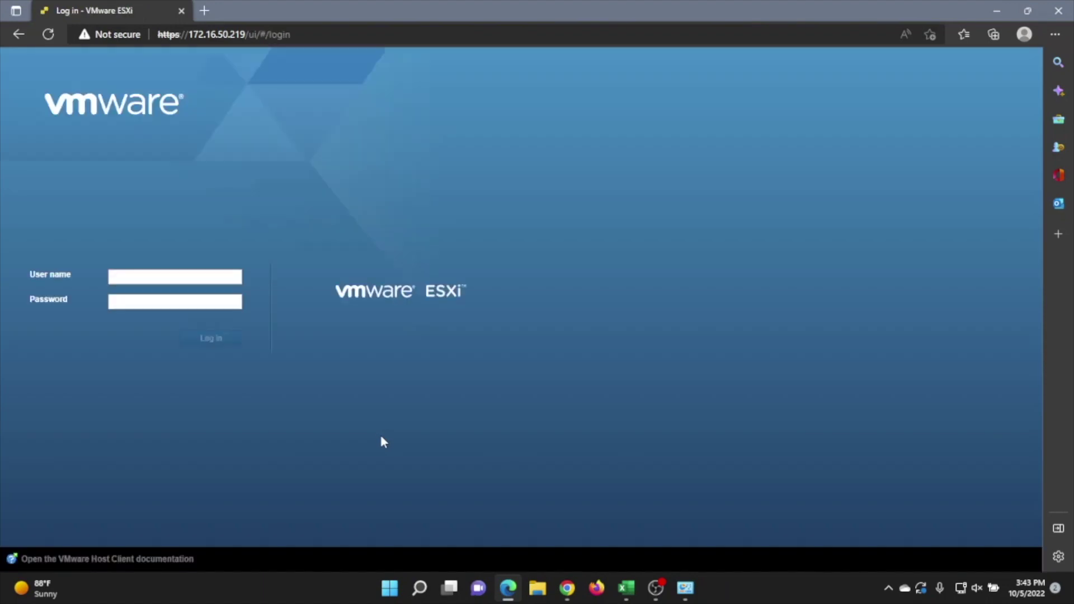
- Log in as root, then decline joining the Customer Experience Improvement Program
click(191, 284)
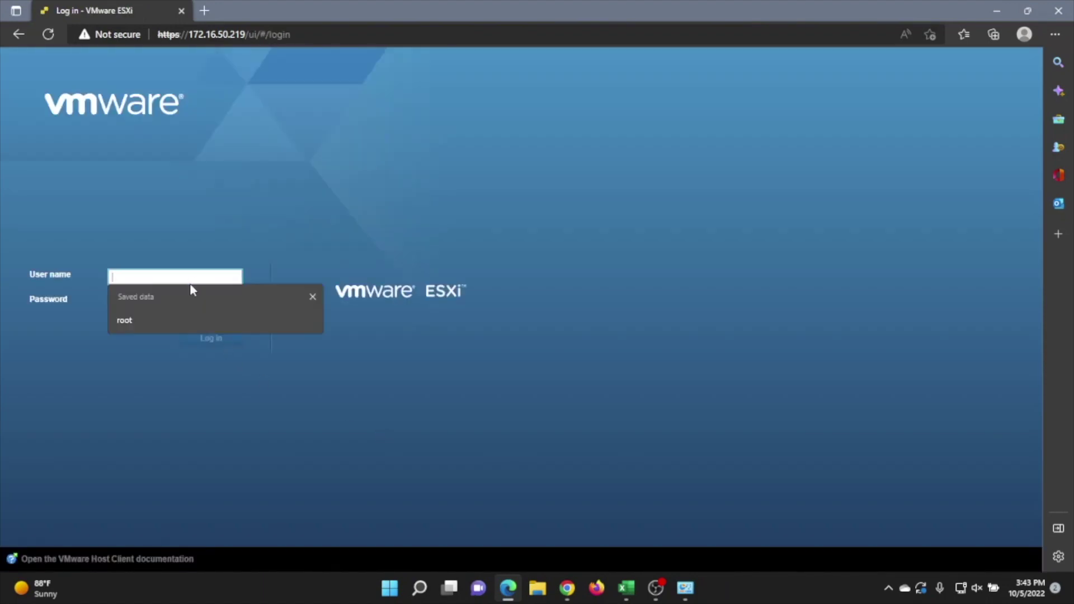
text(root)
click(223, 305)
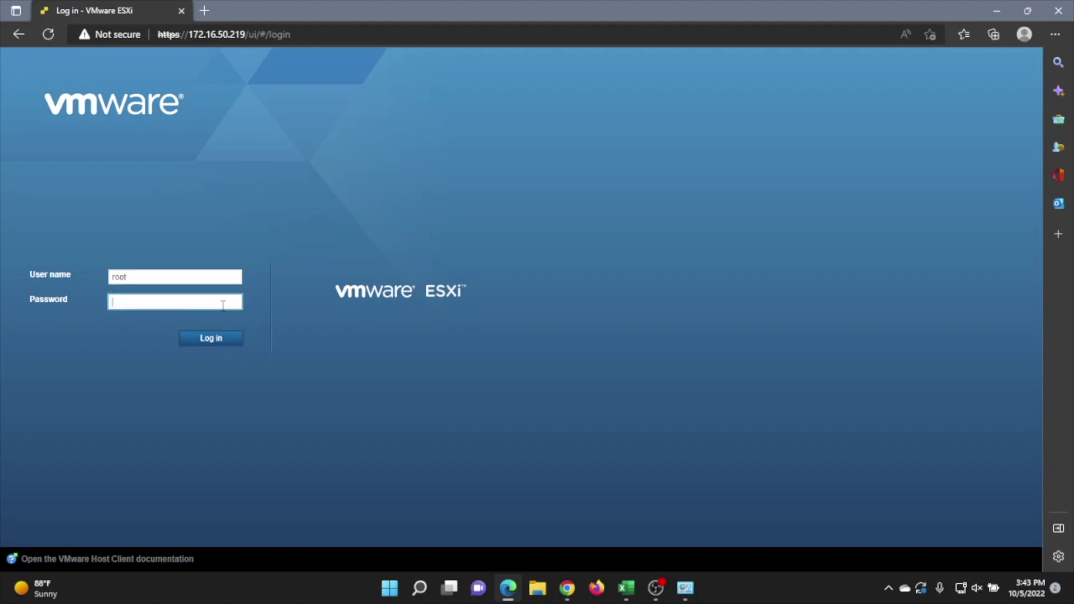
text(**)
key(BackSpace)
key(BackSpace)
text(**)
text(********)
click(204, 340)
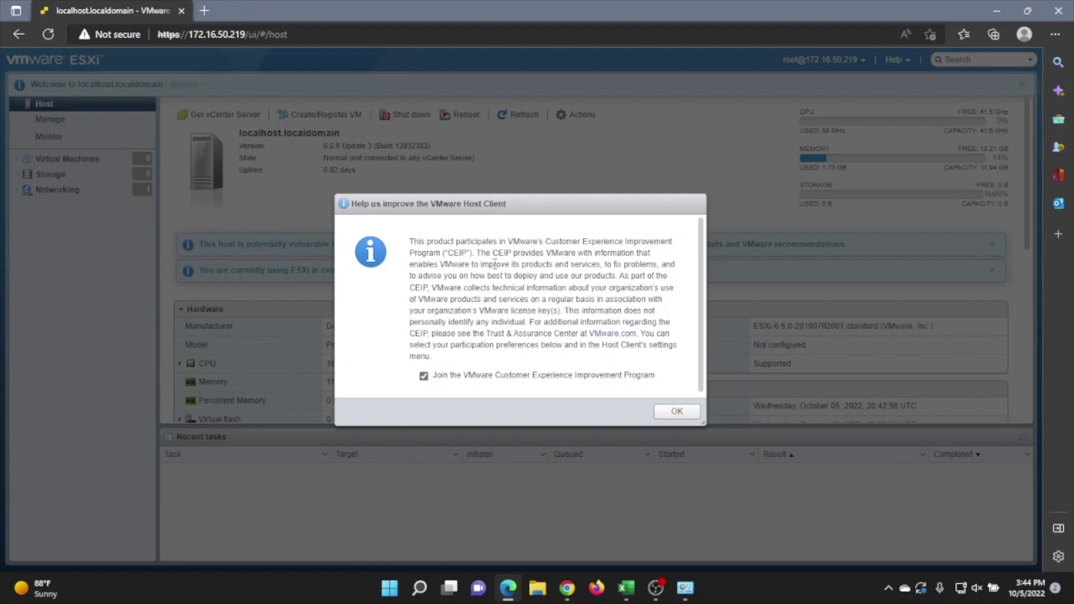
click(475, 376)
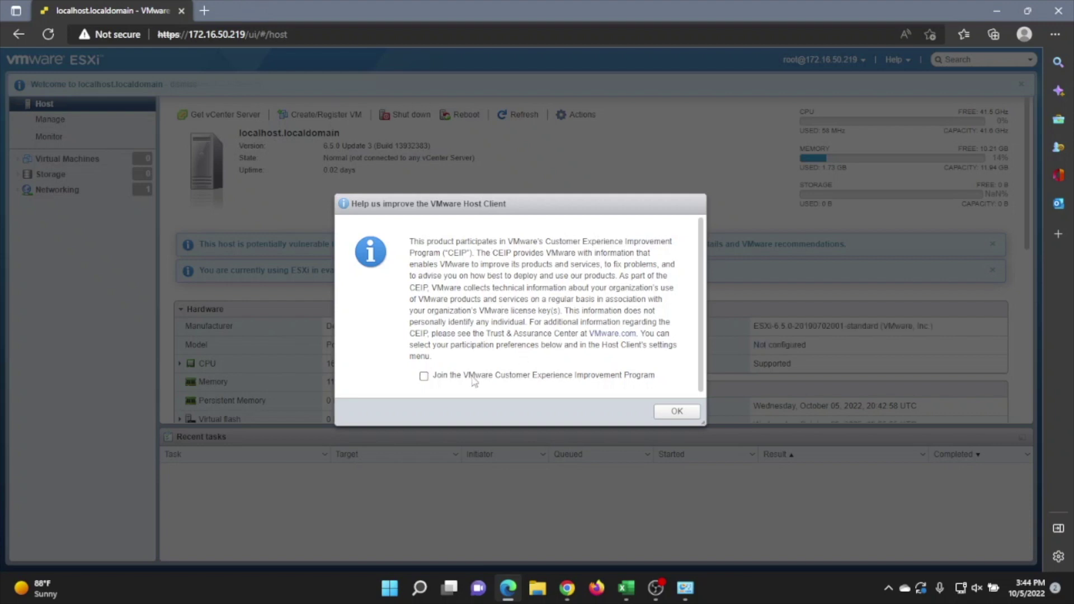
click(671, 414)
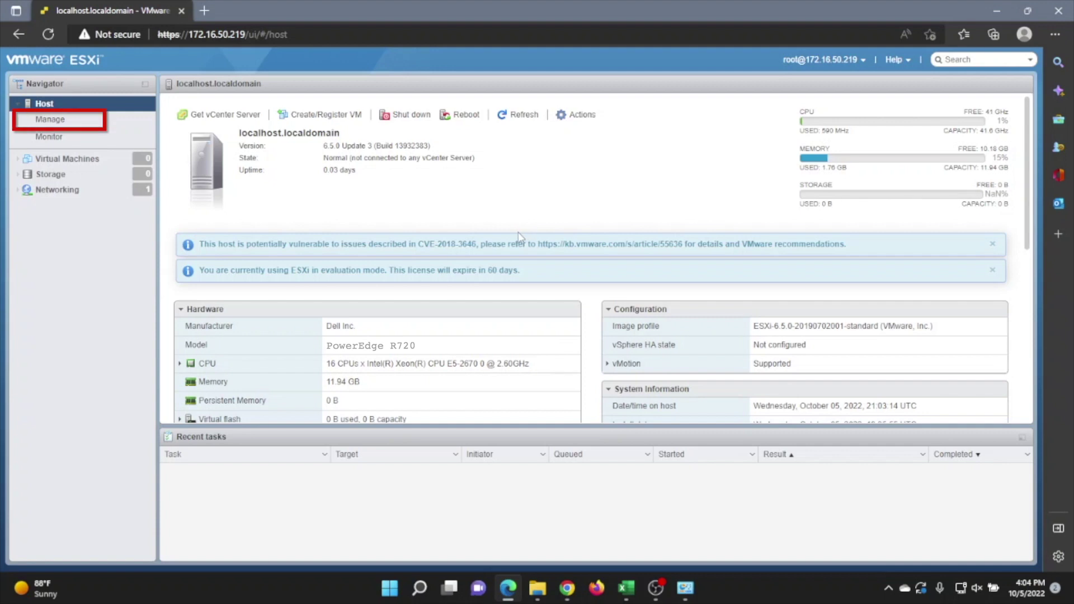
- Check and assign the vSphere 6 Hypervisor license key under Manage > Licensing
click(78, 123)
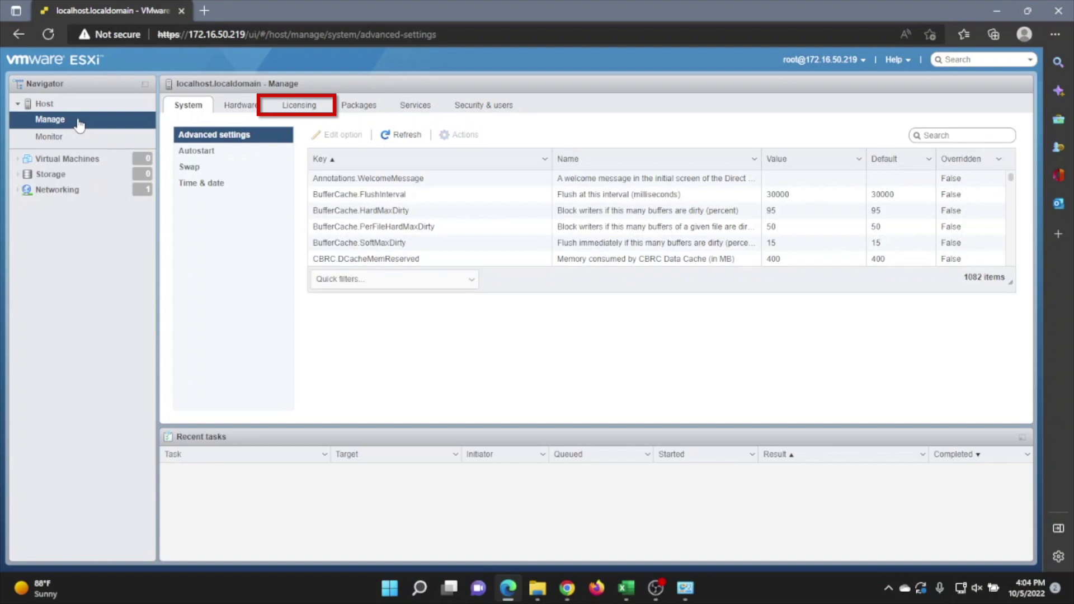
click(301, 107)
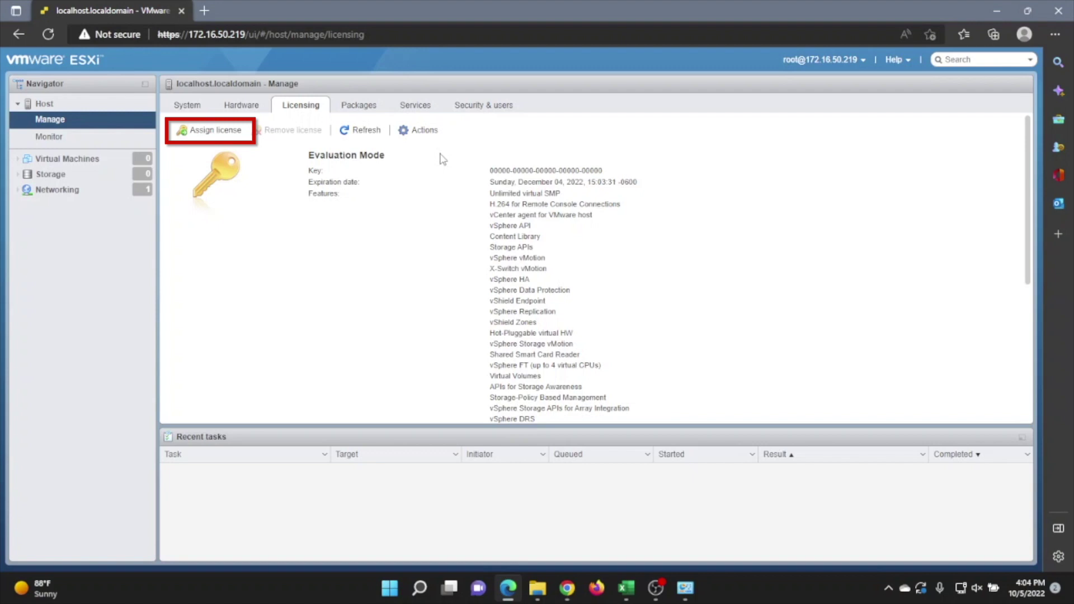
click(220, 131)
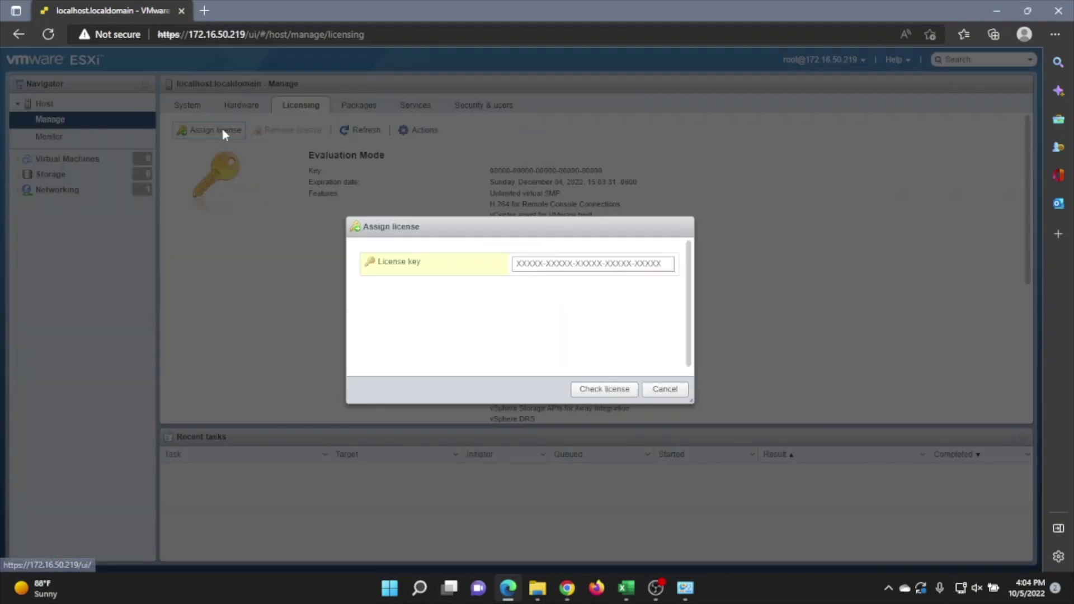
click(548, 263)
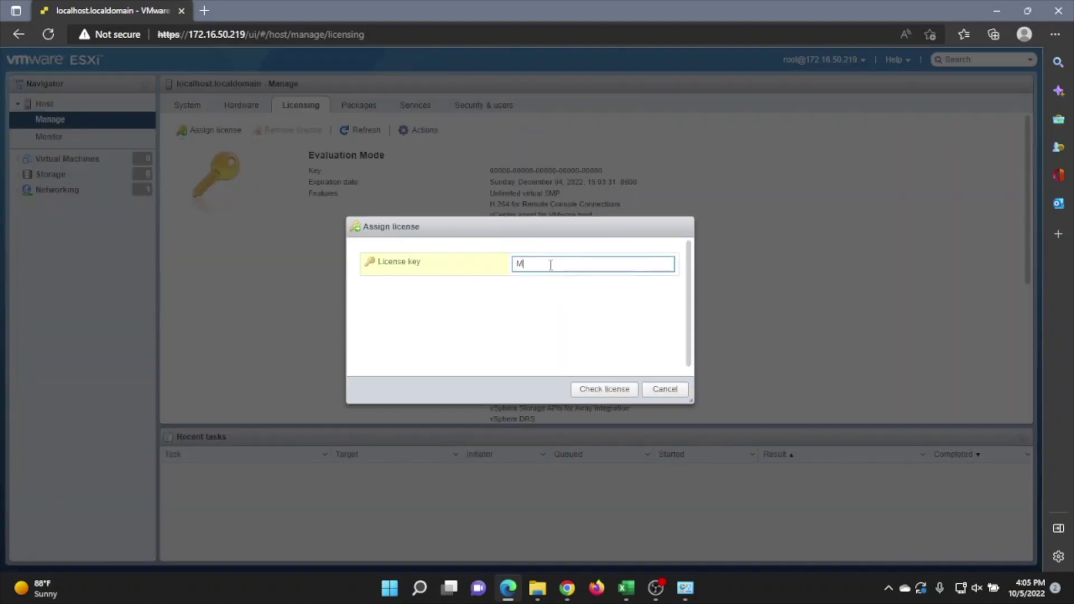
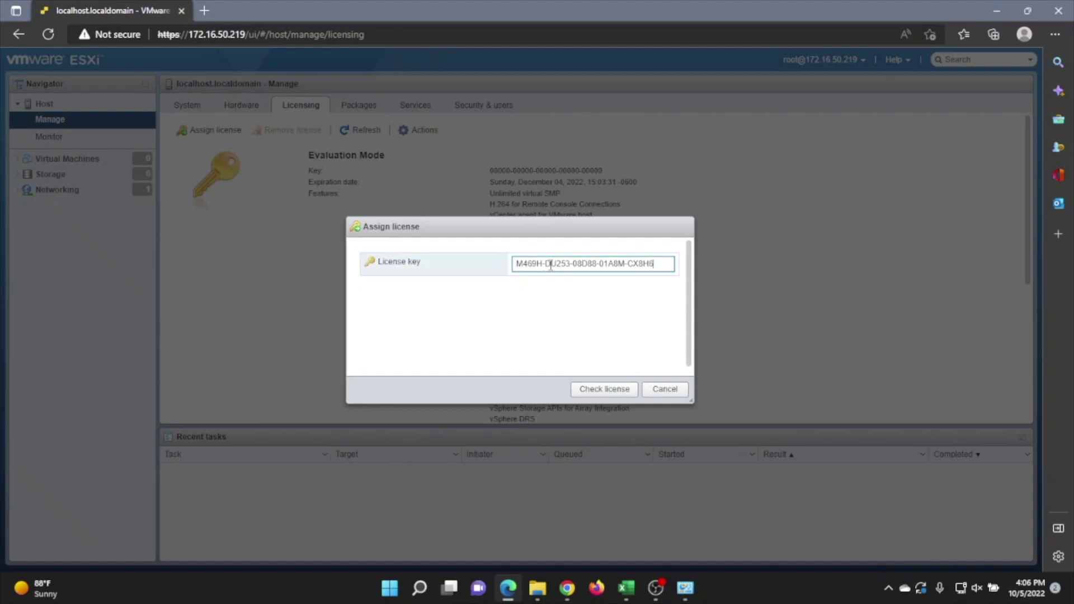
click(604, 389)
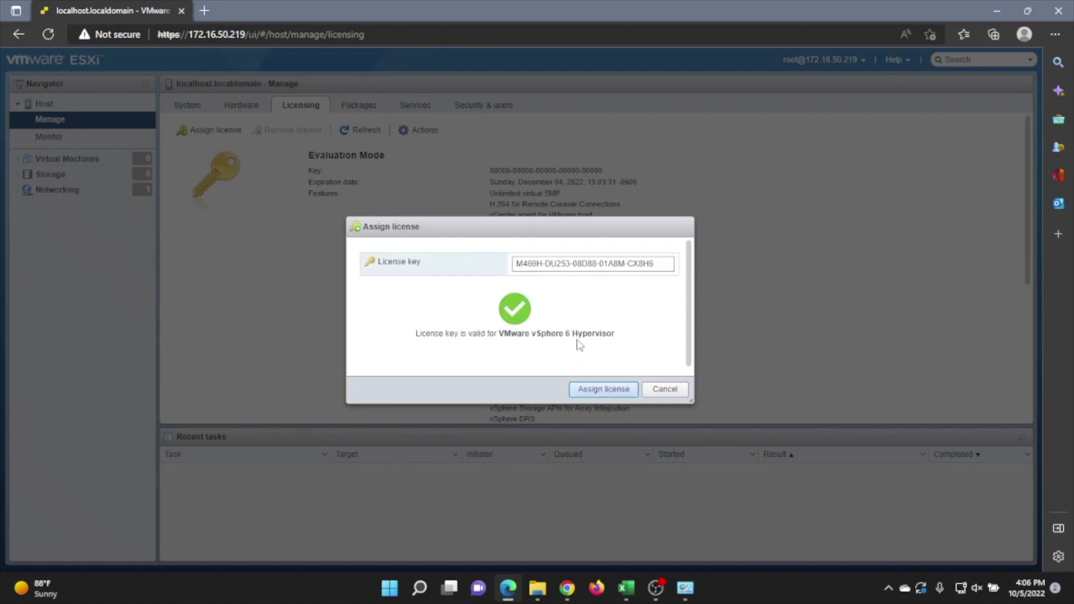
click(622, 390)
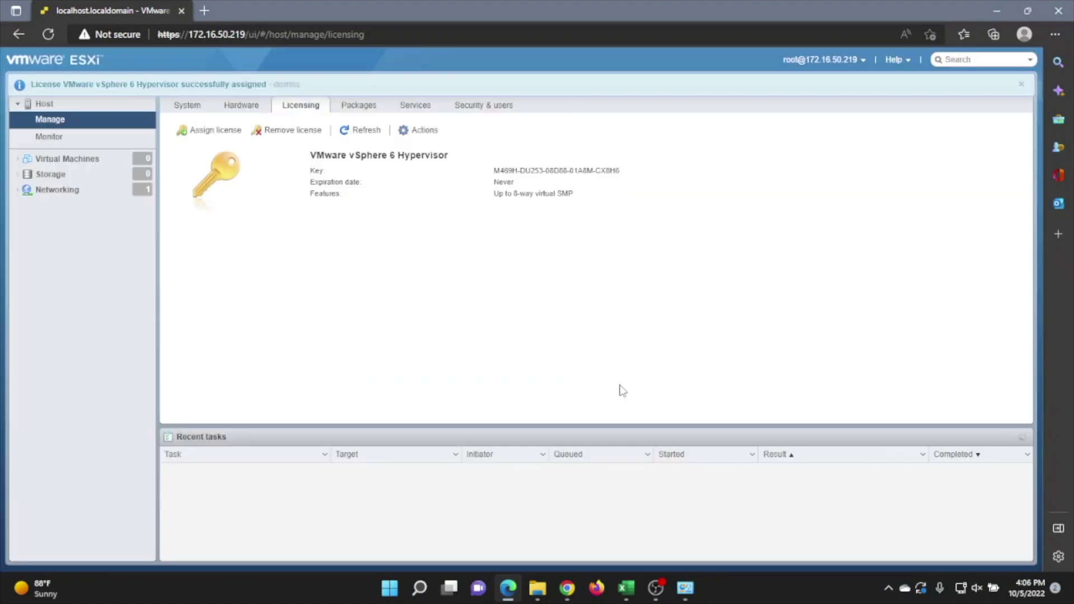